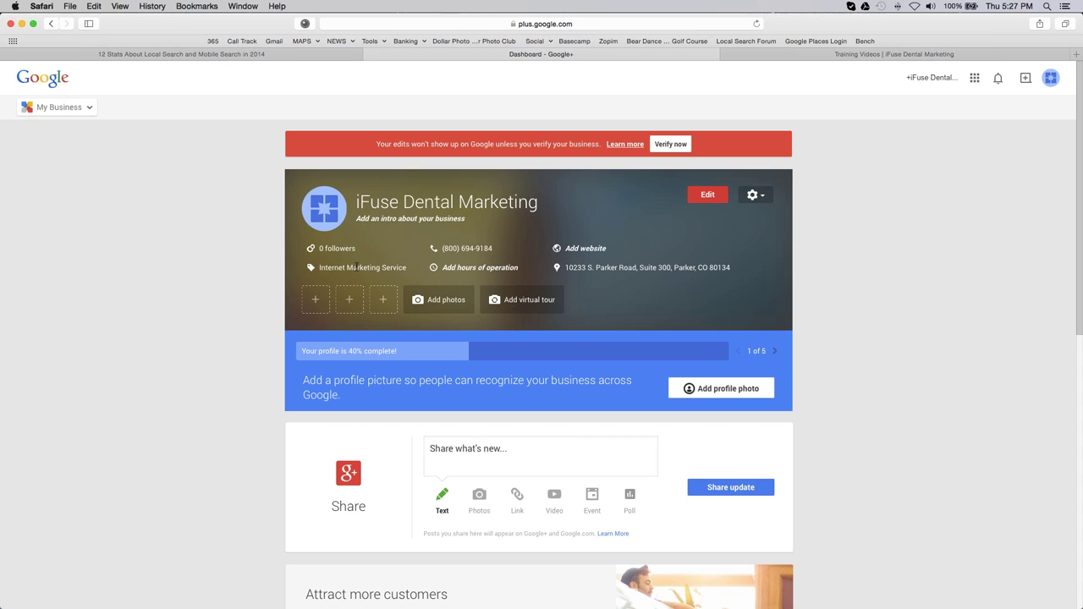
{"action": "left_click", "coordinate": [324, 211]}
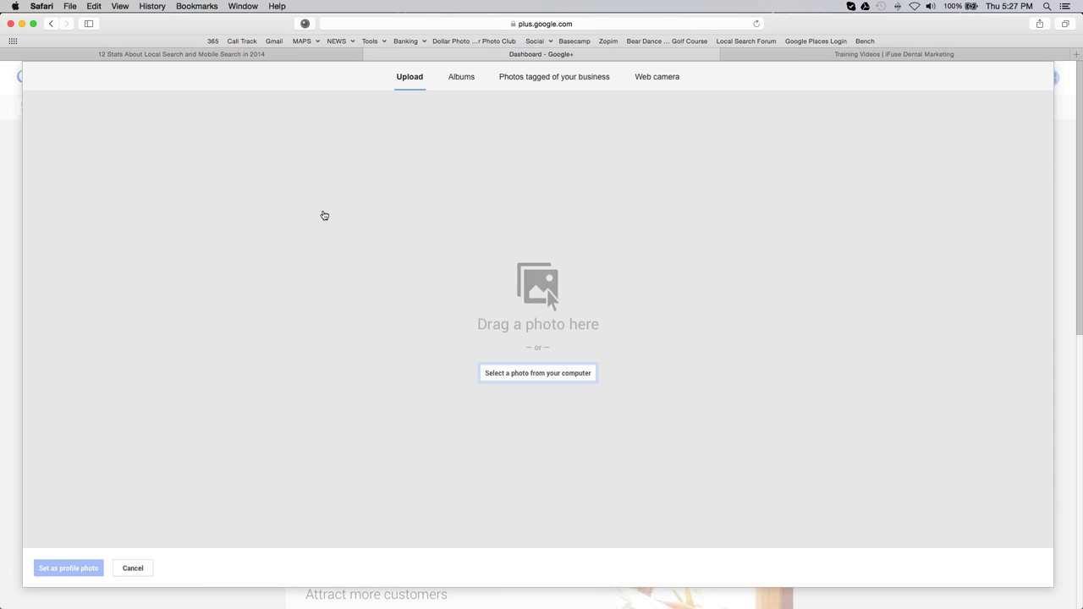
{"action": "left_click", "coordinate": [512, 378]}
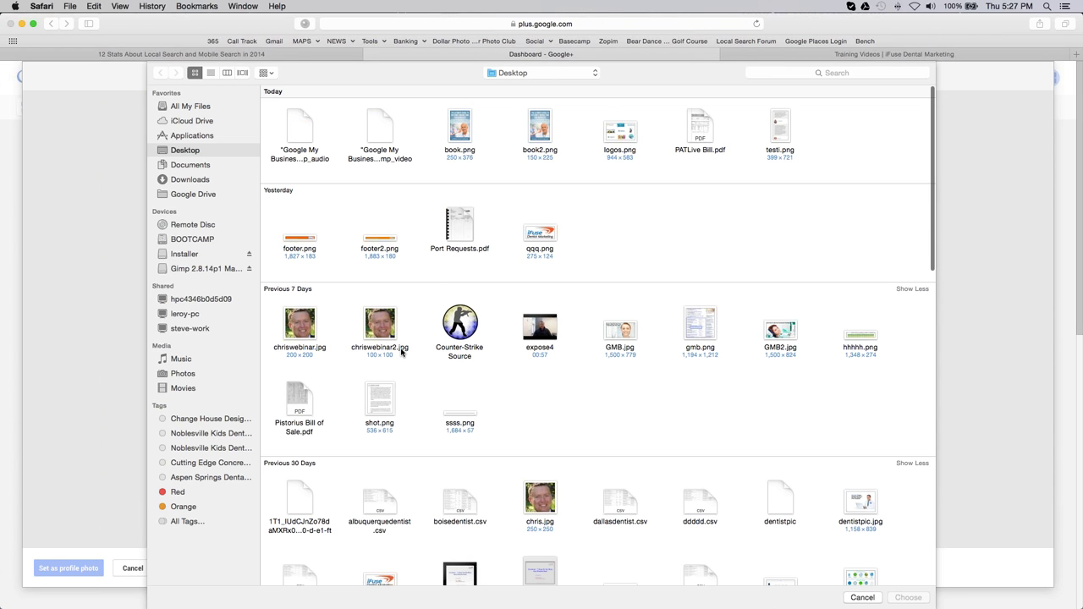
{"action": "double_click", "coordinate": [370, 324]}
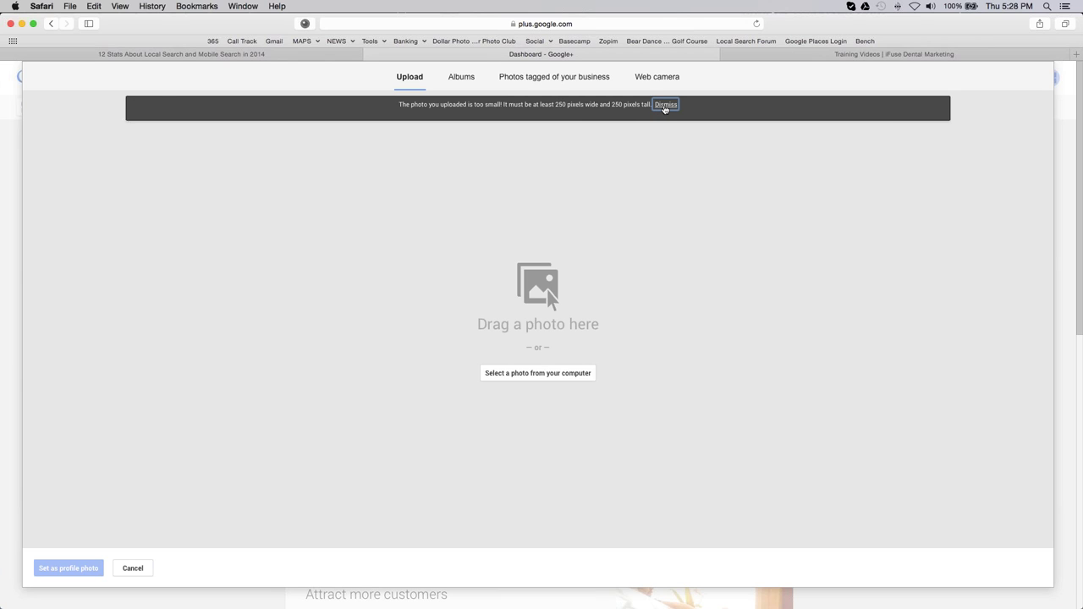
{"action": "left_click", "coordinate": [665, 104]}
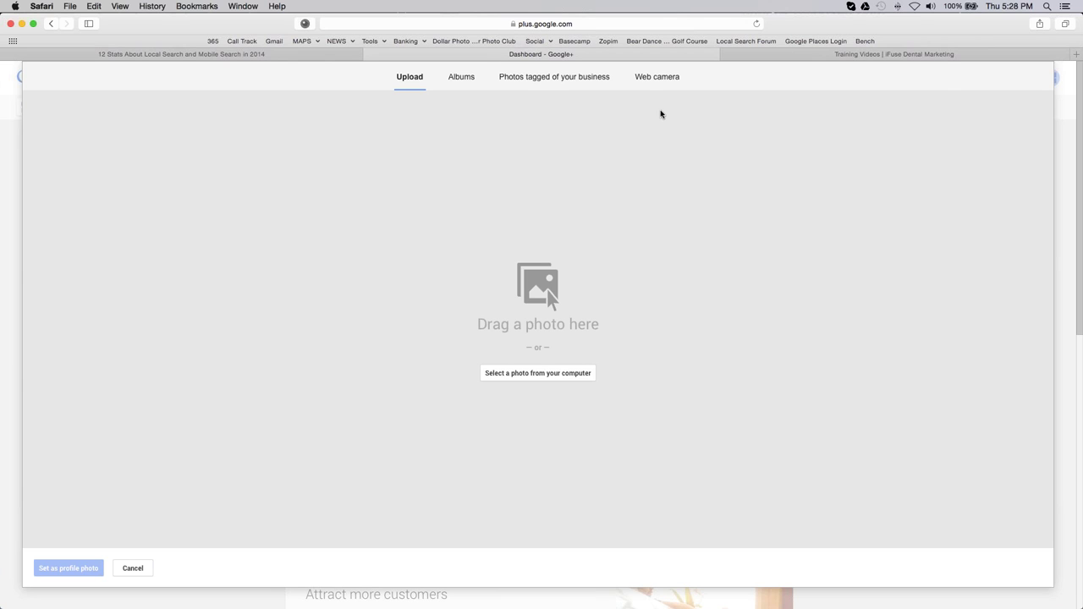
{"action": "left_click", "coordinate": [145, 573]}
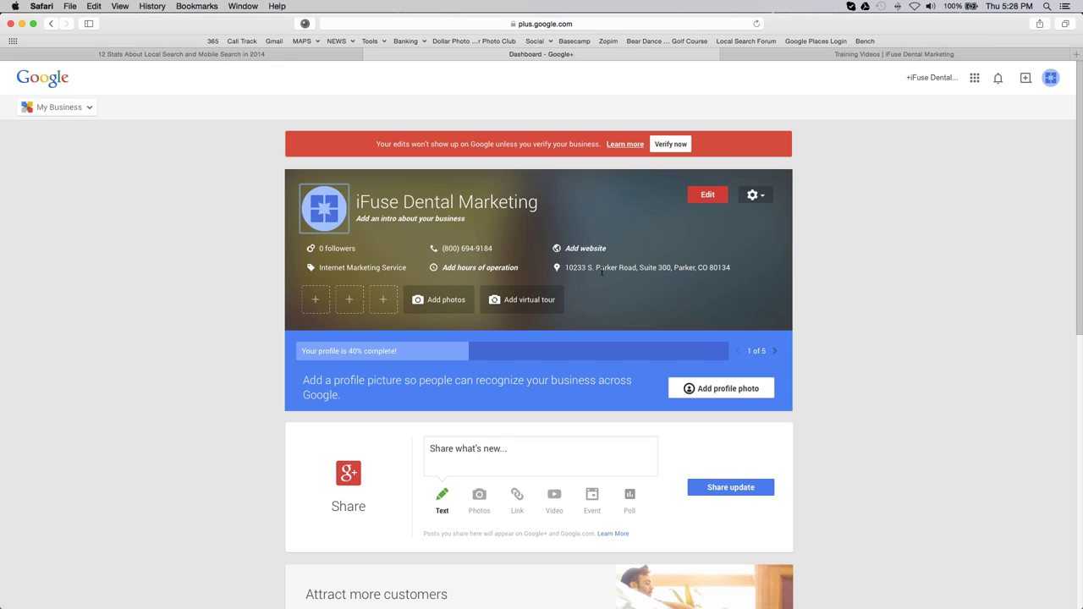
Step: Draft a placeholder business introduction beginning 'dentist in tucson' and select the draft text
{"action": "left_click", "coordinate": [448, 222]}
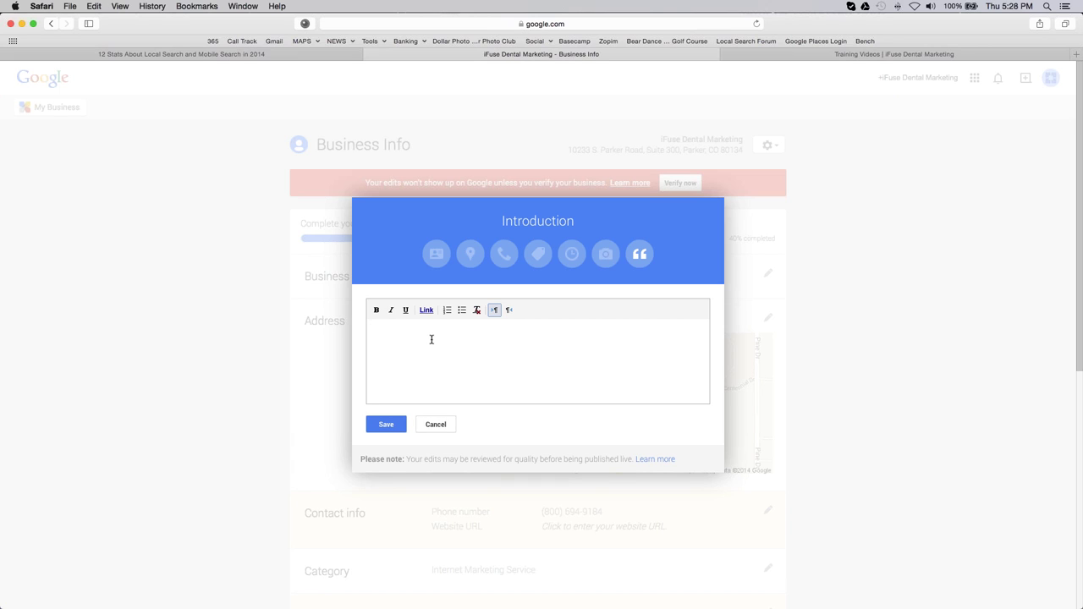
{"action": "type", "text": "dentist in tucson, a;dlfkadf;lkjaf;laskjfasd;lfk "}
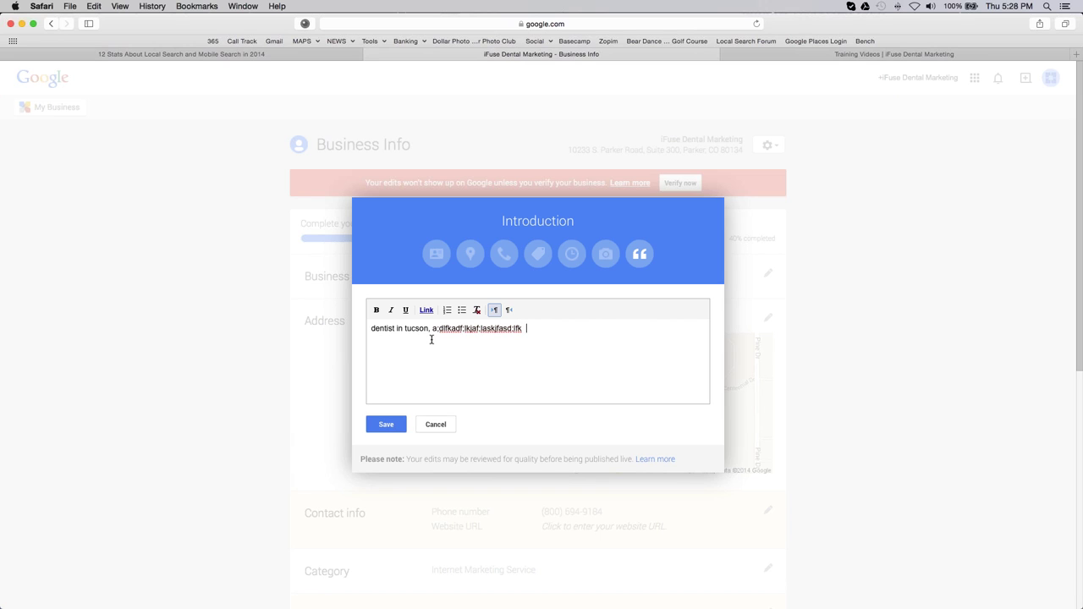
{"action": "type", "text": "best cso"}
{"action": "type", "text": "meti"}
{"action": "left_click_drag", "start_coordinate": [571, 329], "coordinate": [369, 333]}
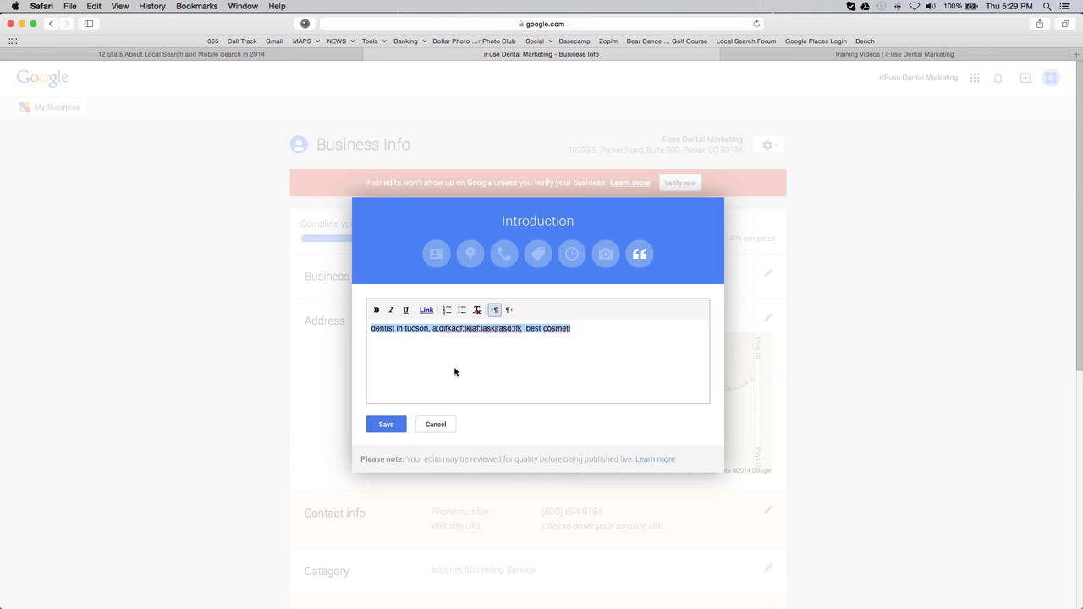
{"action": "scroll", "coordinate": [457, 370], "scroll_direction": "down", "scroll_amount": 2}
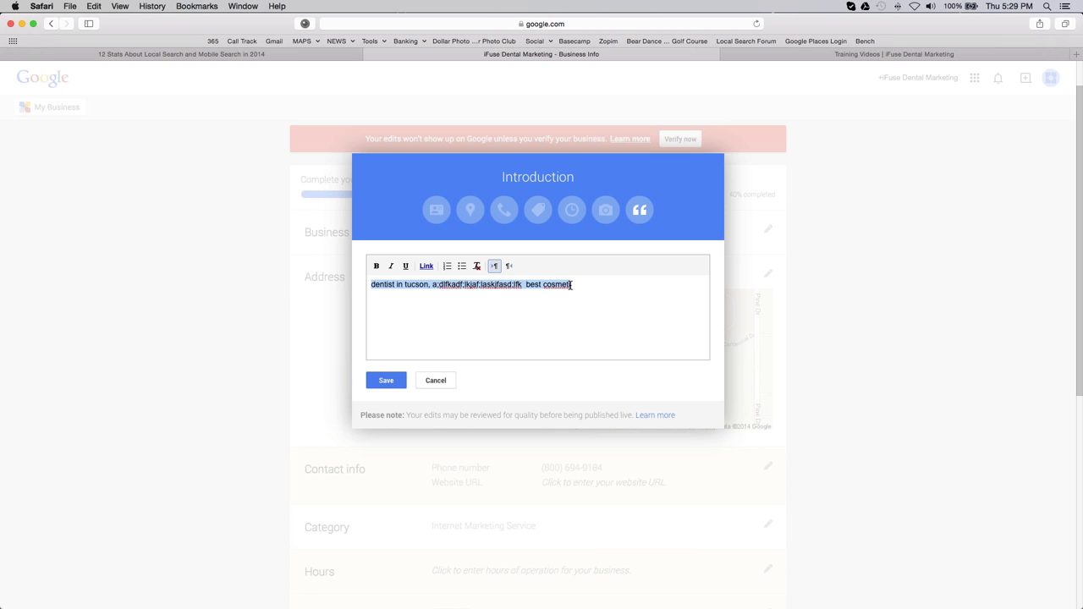
Step: Discard the draft introduction without saving it
{"action": "left_click", "coordinate": [444, 381]}
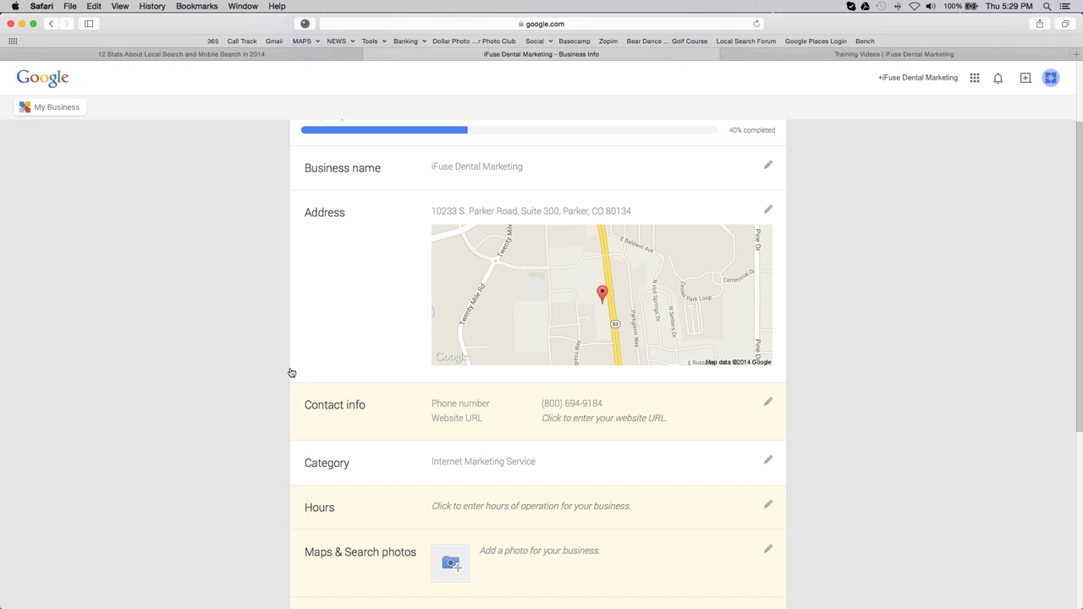
{"action": "scroll", "coordinate": [312, 369], "scroll_direction": "up", "scroll_amount": 3}
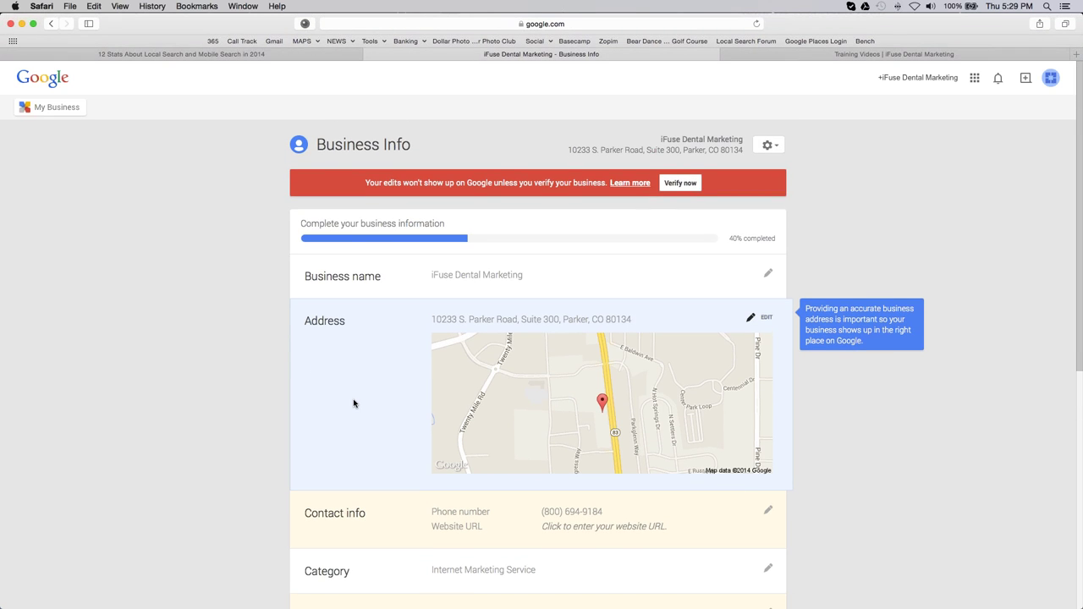
{"action": "scroll", "coordinate": [353, 403], "scroll_direction": "down", "scroll_amount": 5}
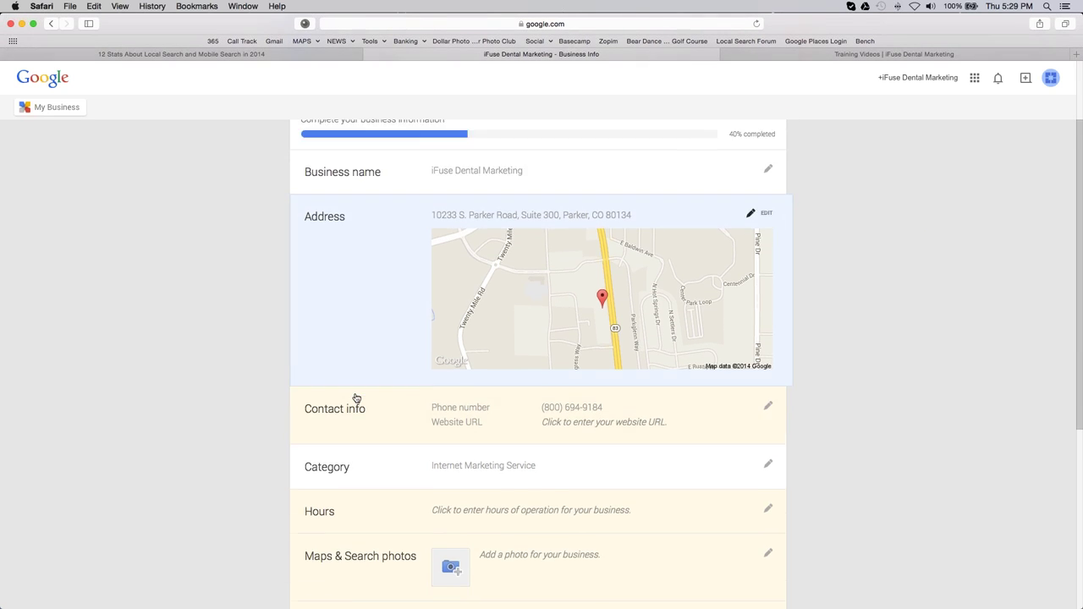
{"action": "left_click", "coordinate": [755, 366]}
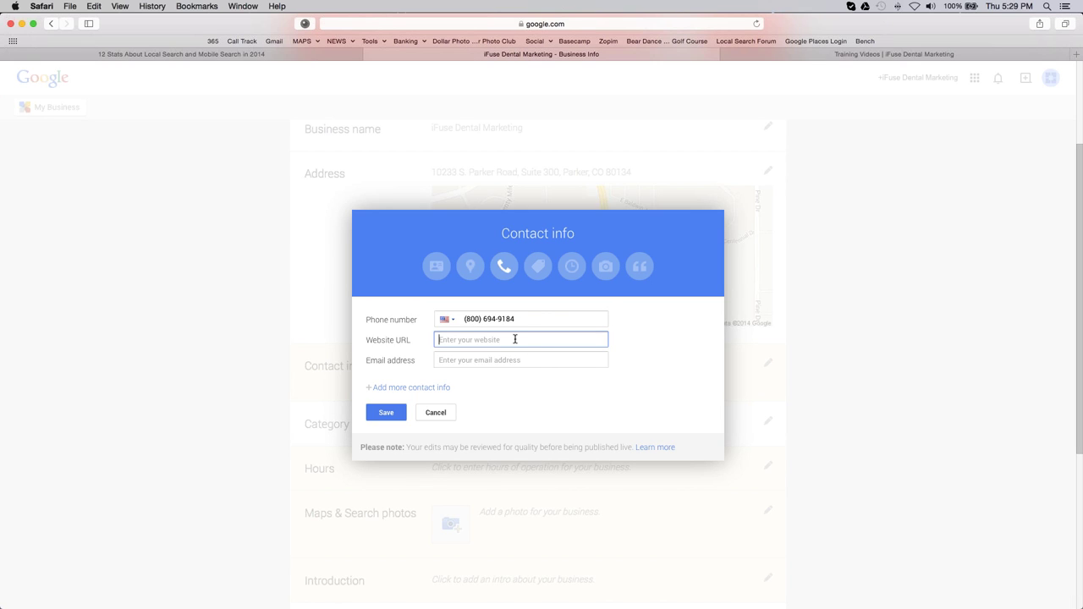
{"action": "type", "text": "http://ifusedentalmarketing.com"}
{"action": "key", "text": "Tab"}
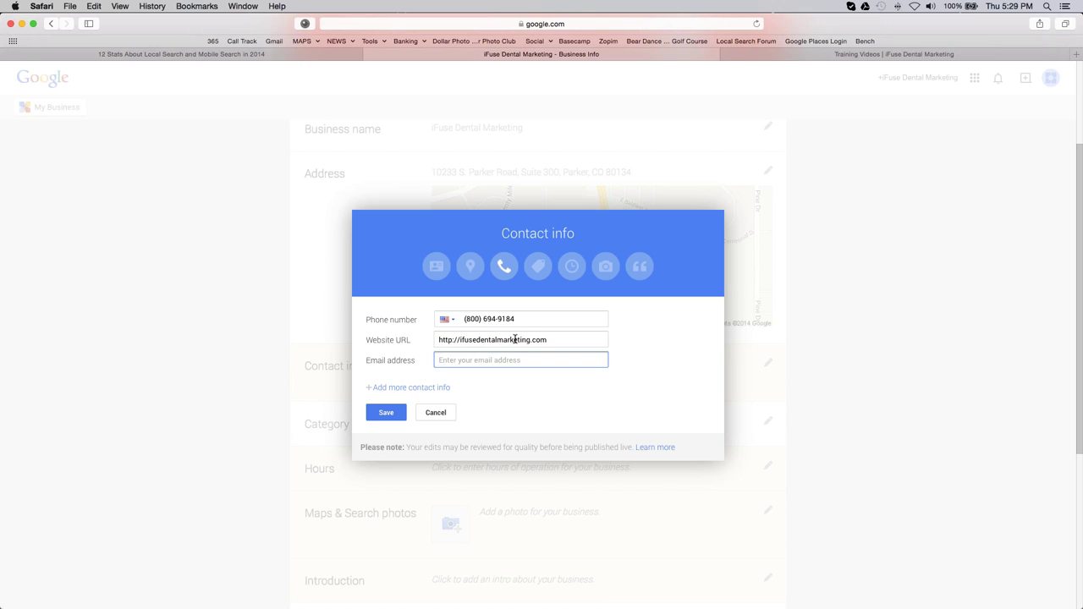
Step: Add another contact entry of type Mobile and save the contact info
{"action": "left_click", "coordinate": [435, 387]}
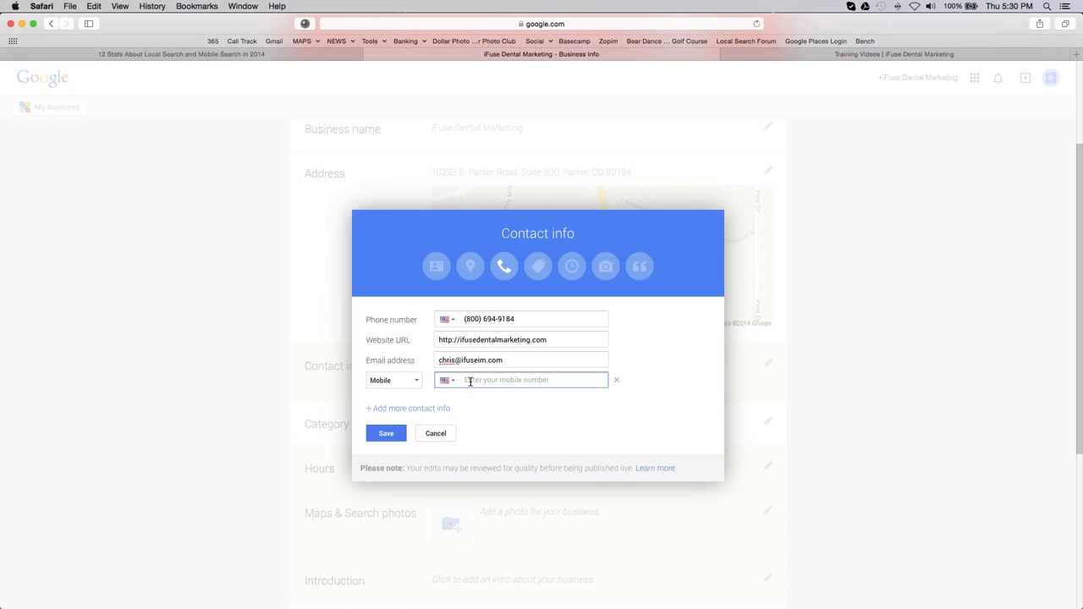
{"action": "left_click", "coordinate": [415, 382]}
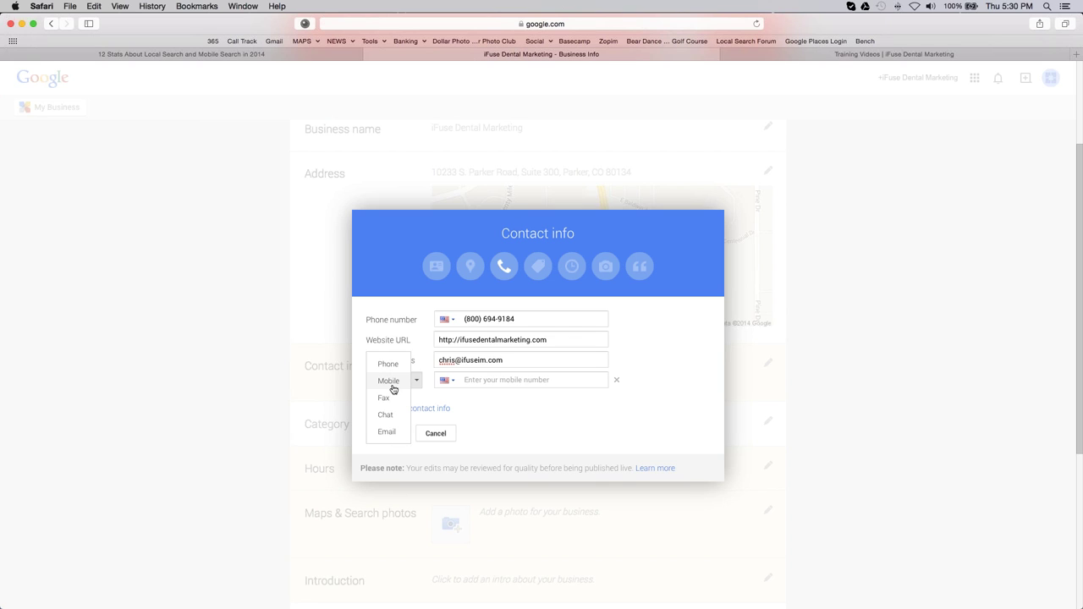
{"action": "left_click", "coordinate": [524, 415]}
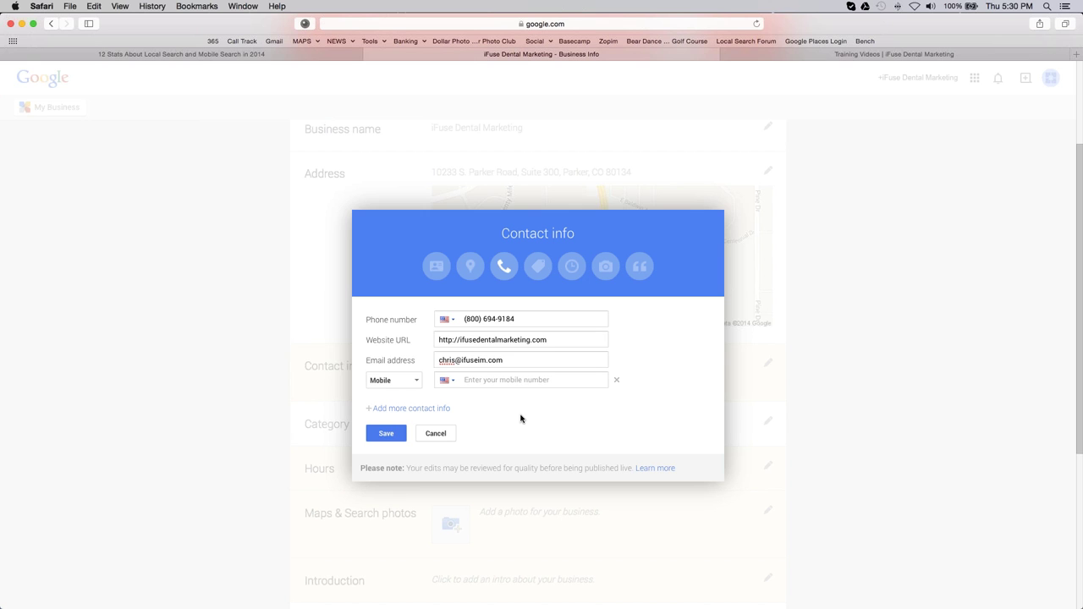
{"action": "left_click", "coordinate": [396, 437]}
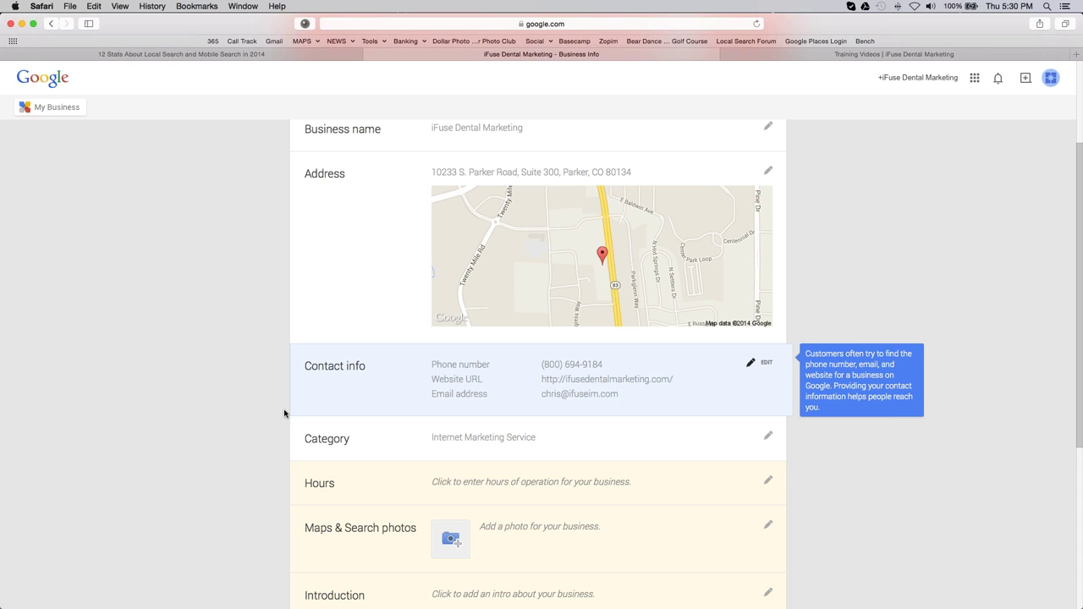
Step: Add a Marketing Agency category, then replace the primary category with Dentist
{"action": "scroll", "coordinate": [275, 415], "scroll_direction": "down", "scroll_amount": 3}
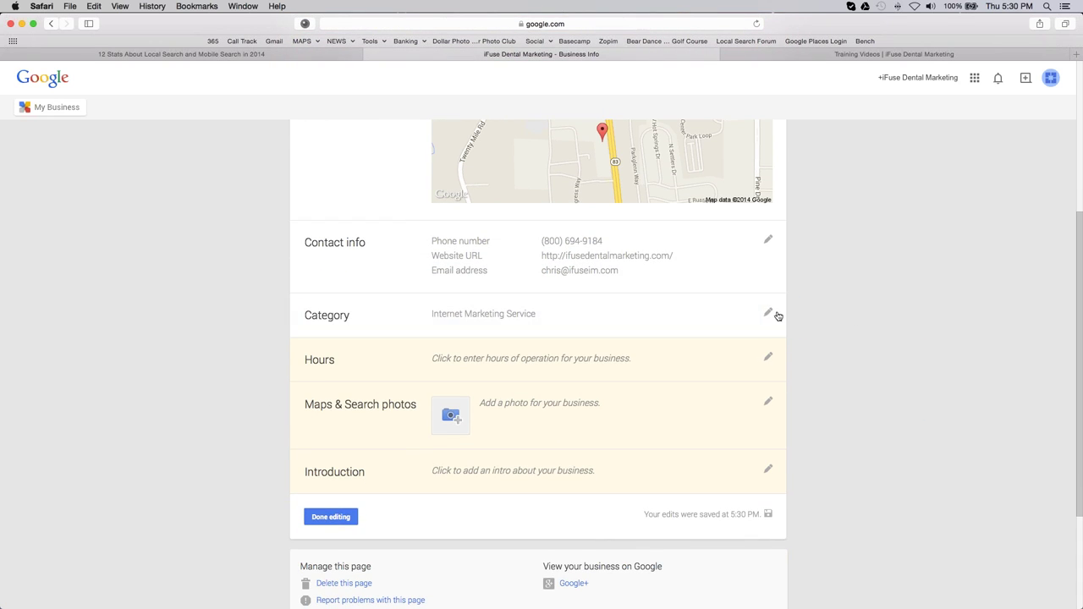
{"action": "left_click", "coordinate": [735, 322]}
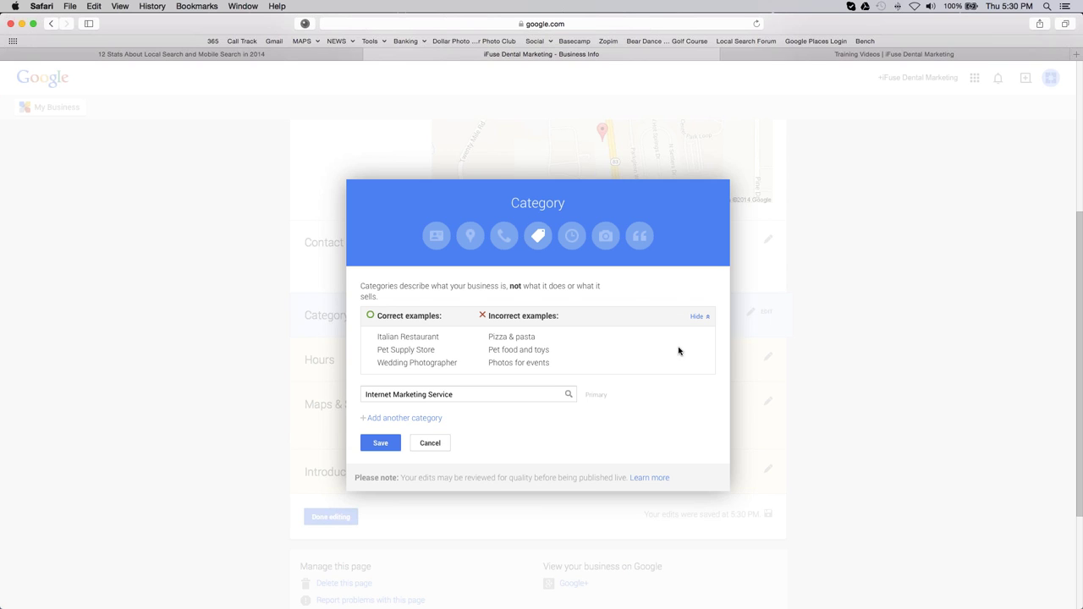
{"action": "left_click", "coordinate": [422, 418]}
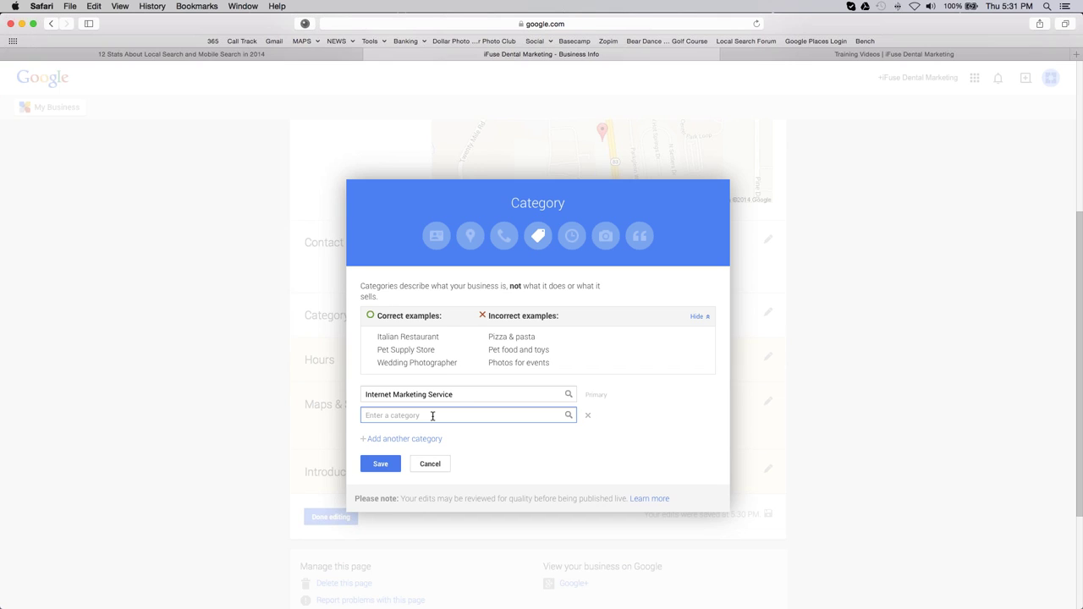
{"action": "type", "text": "Mark"}
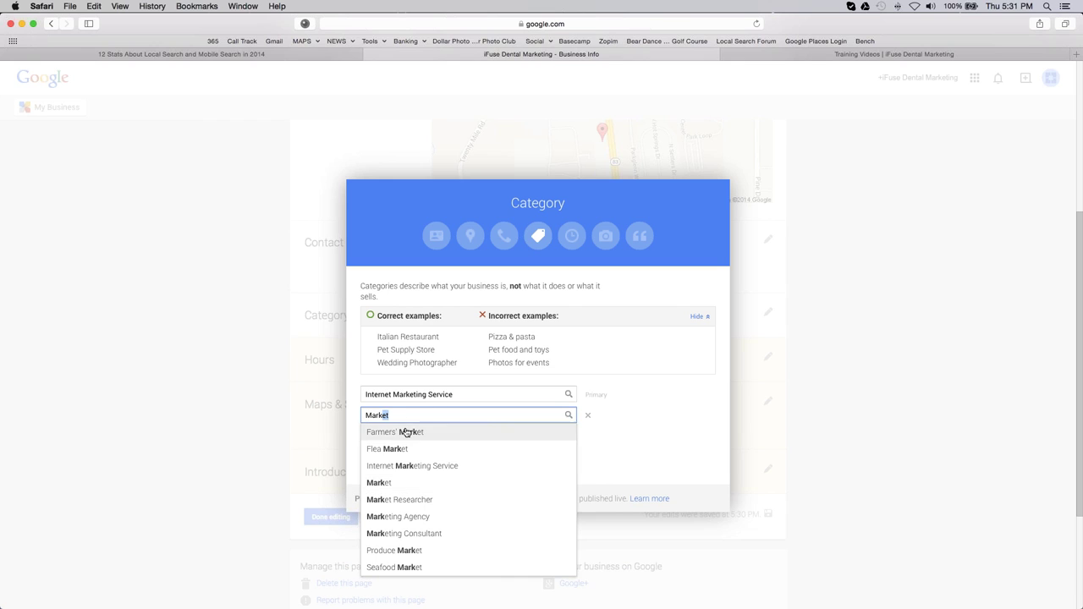
{"action": "left_click", "coordinate": [411, 522]}
{"action": "left_click", "coordinate": [389, 440]}
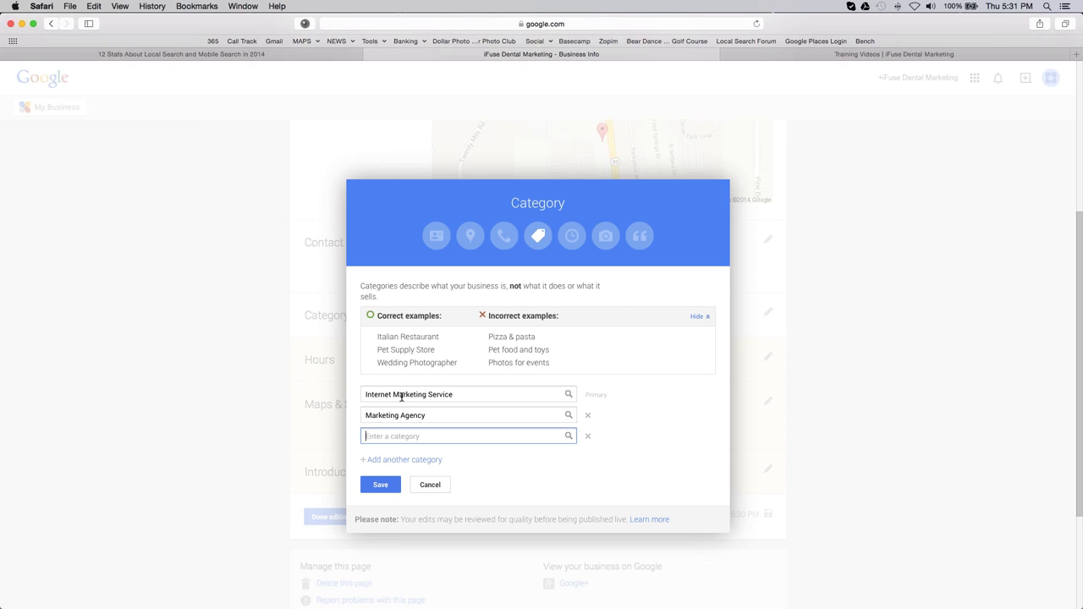
{"action": "left_click_drag", "start_coordinate": [453, 394], "coordinate": [312, 389]}
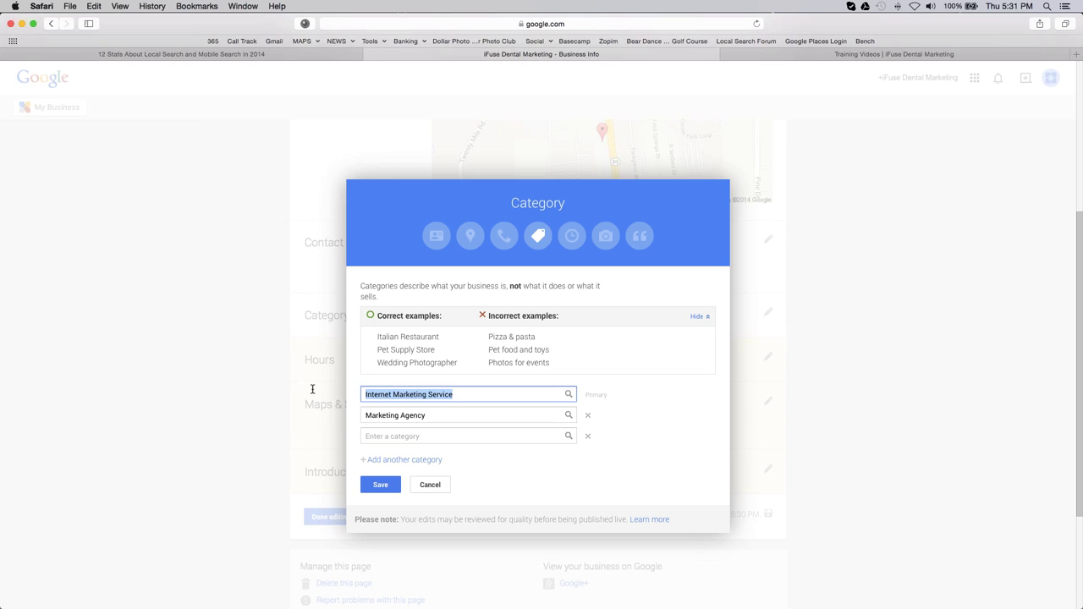
{"action": "type", "text": "Dentist"}
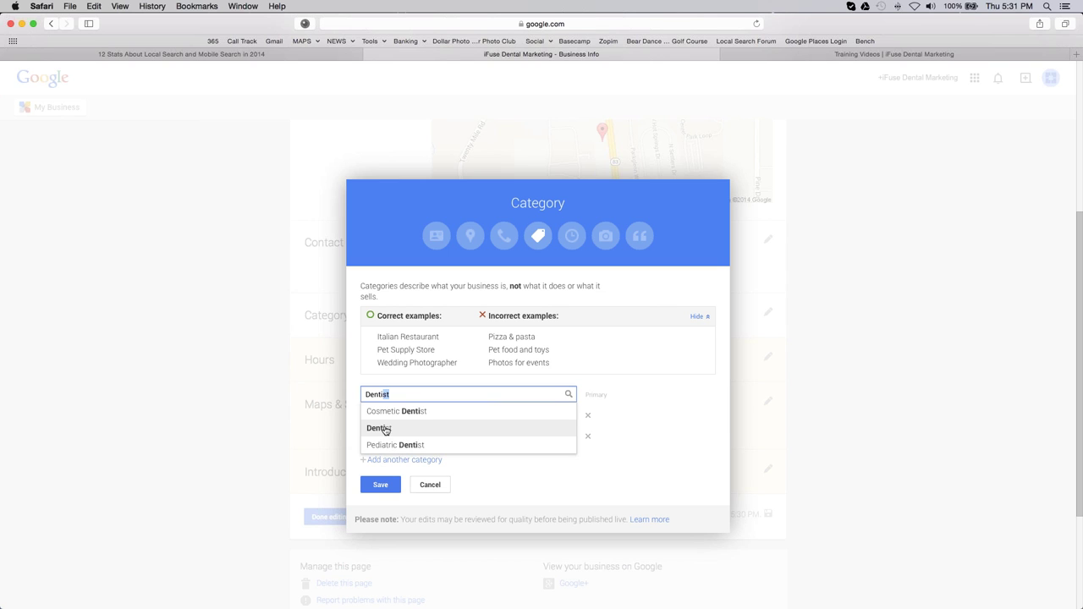
{"action": "left_click", "coordinate": [385, 431]}
Step: Replace Marketing Agency with Cosmetic Dentist and add Dental Implants Periodontist
{"action": "left_click_drag", "start_coordinate": [531, 416], "coordinate": [343, 403]}
{"action": "type", "text": "dentist"}
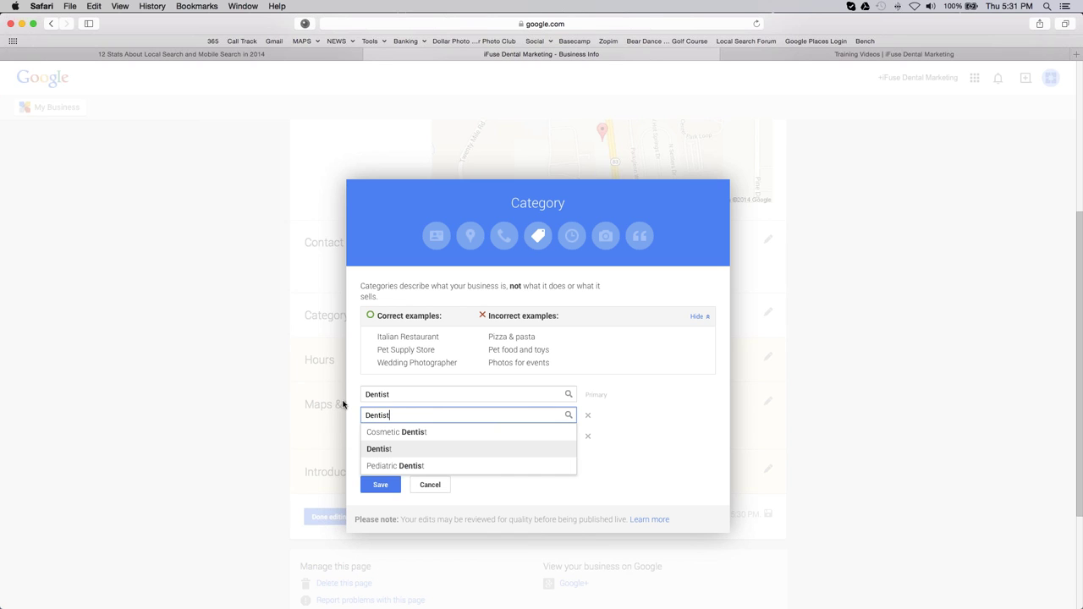
{"action": "left_click", "coordinate": [383, 432]}
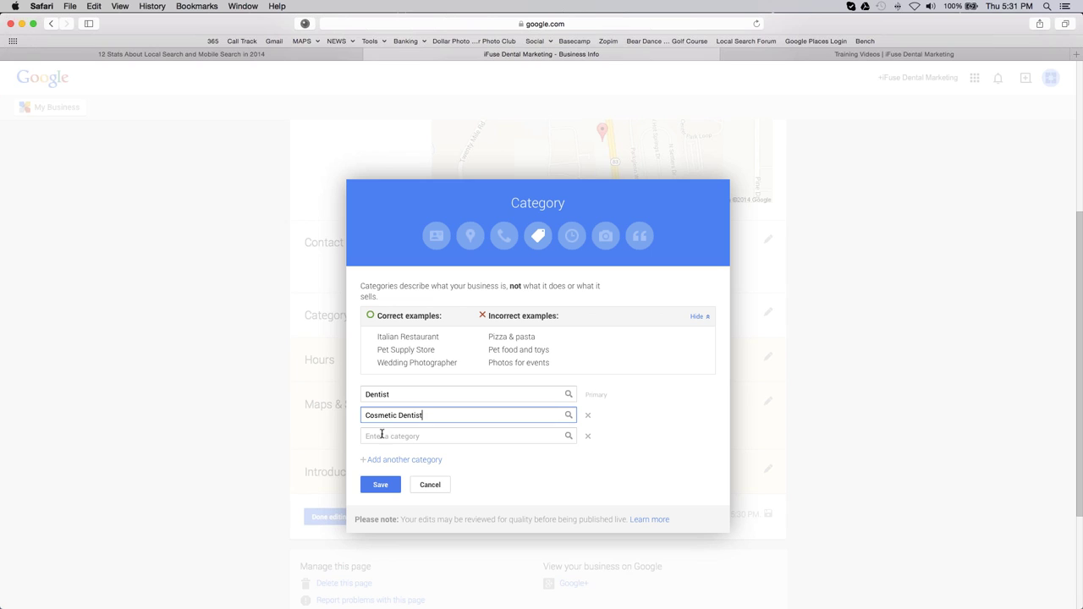
{"action": "left_click", "coordinate": [383, 435]}
{"action": "type", "text": "Impla"}
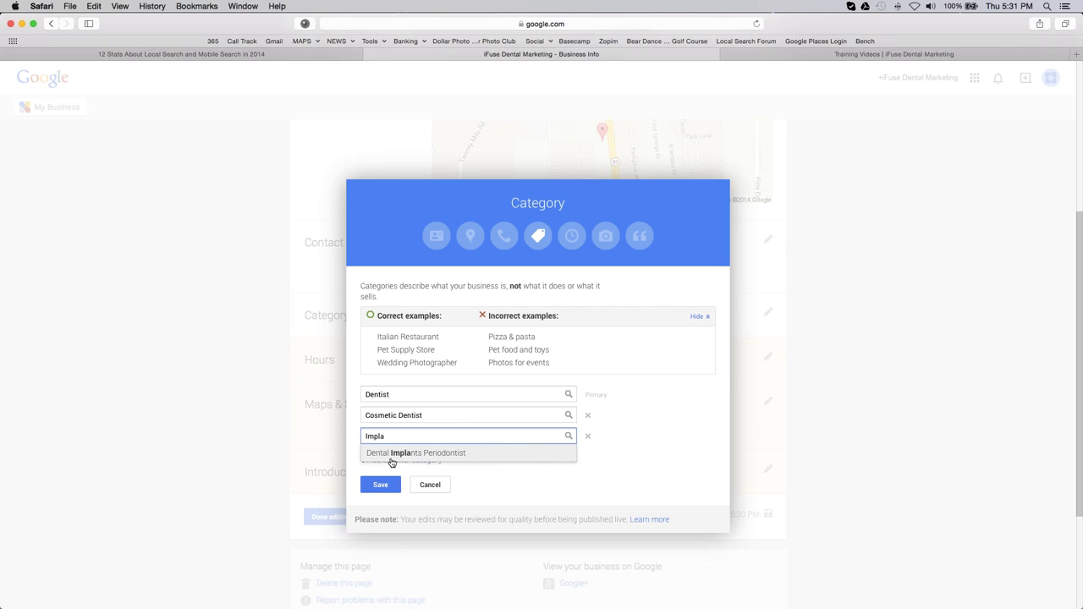
{"action": "left_click", "coordinate": [393, 454]}
Step: Add Orthodontist and Teeth Whitening Service categories, then save the category list
{"action": "left_click", "coordinate": [434, 460]}
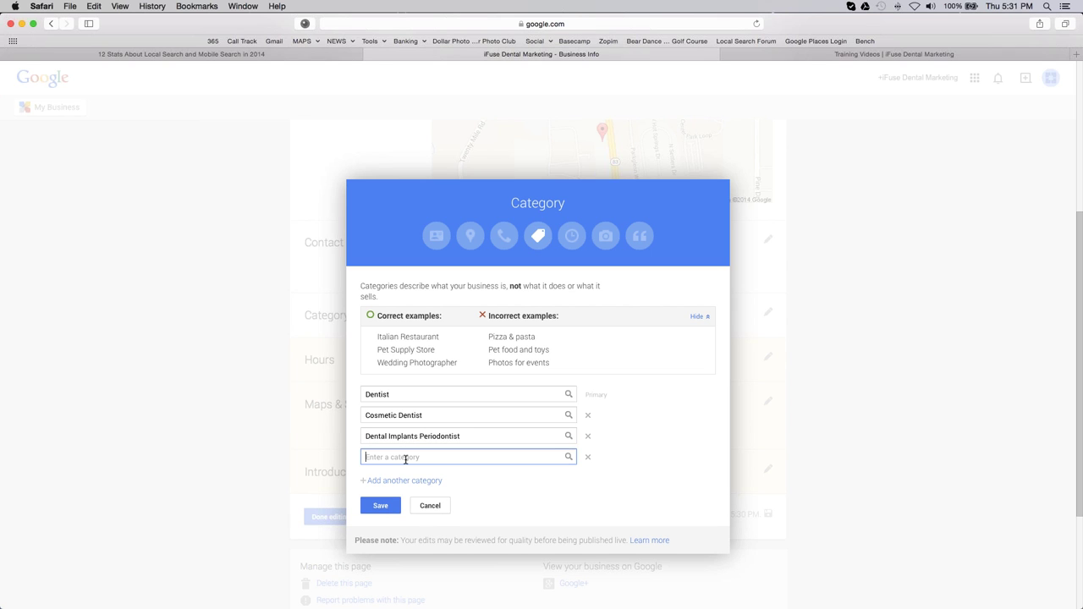
{"action": "type", "text": "Orthodontist"}
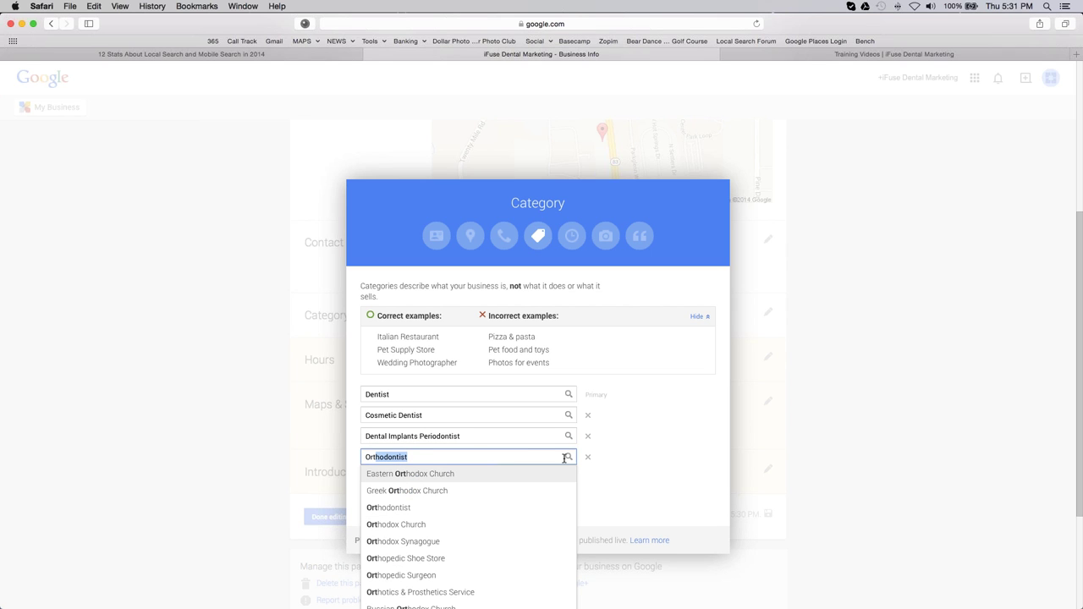
{"action": "left_click", "coordinate": [522, 508]}
{"action": "left_click", "coordinate": [411, 482]}
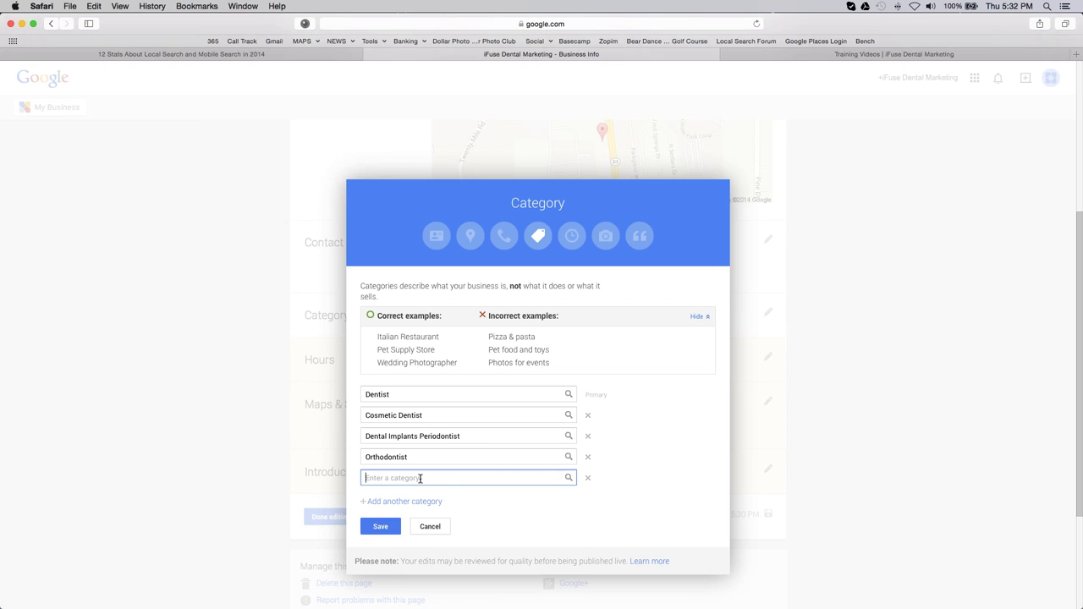
{"action": "type", "text": "Teeth Whitening Service"}
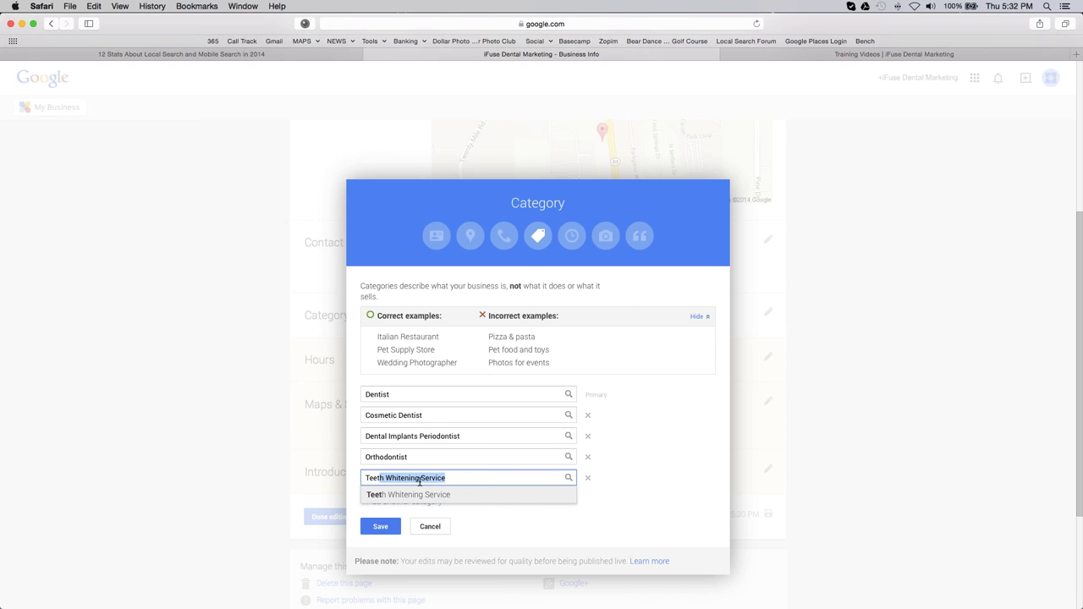
{"action": "key", "text": "Right"}
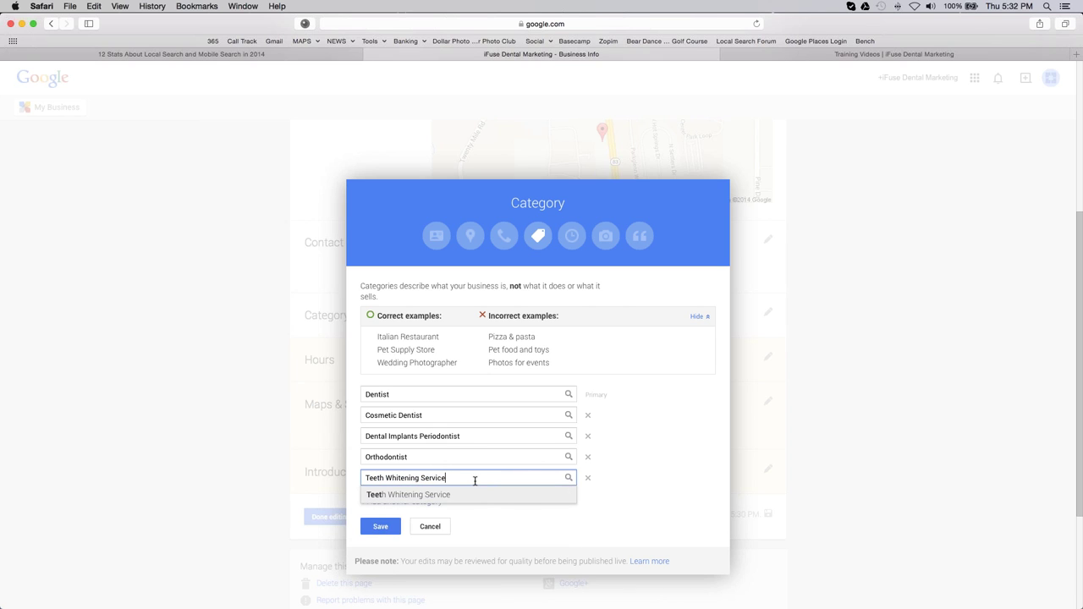
{"action": "key", "text": "Return"}
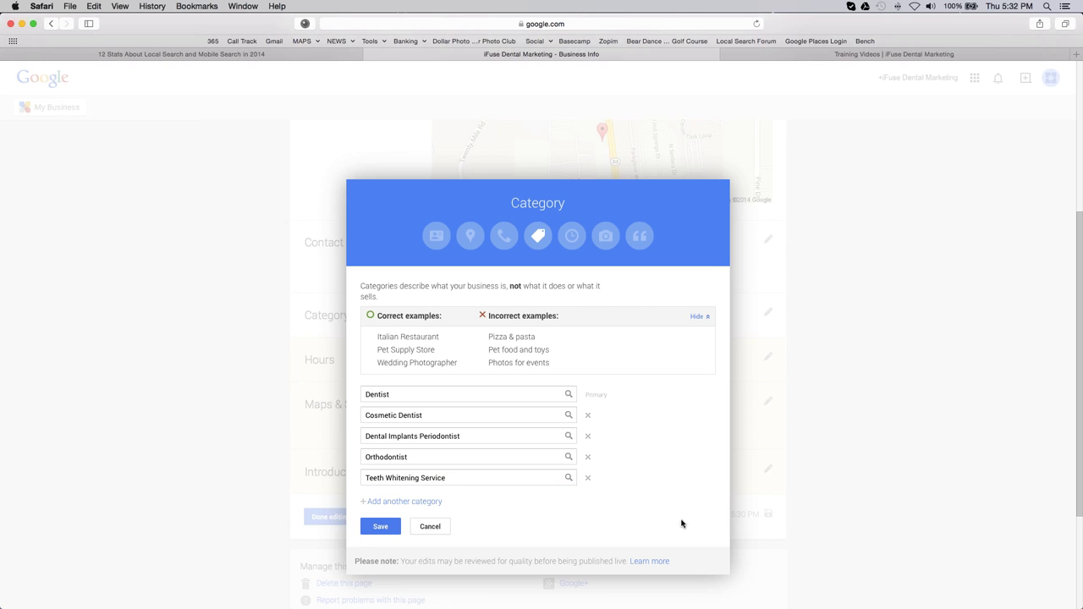
{"action": "left_click", "coordinate": [380, 526]}
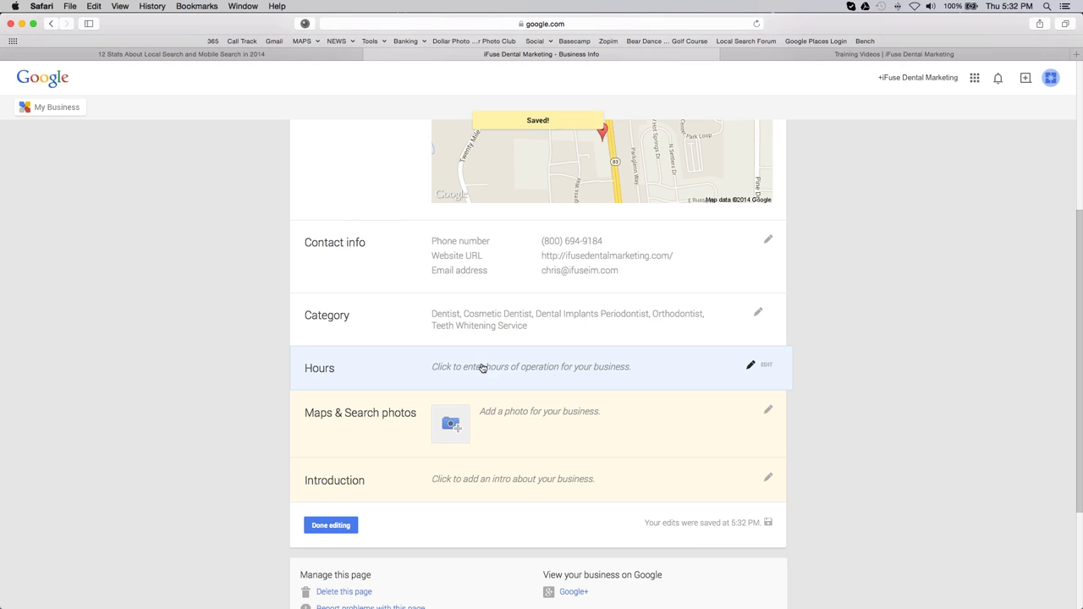
Step: Set weekday hours to 9:00 am–6:00 am and save them
{"action": "left_click", "coordinate": [752, 366]}
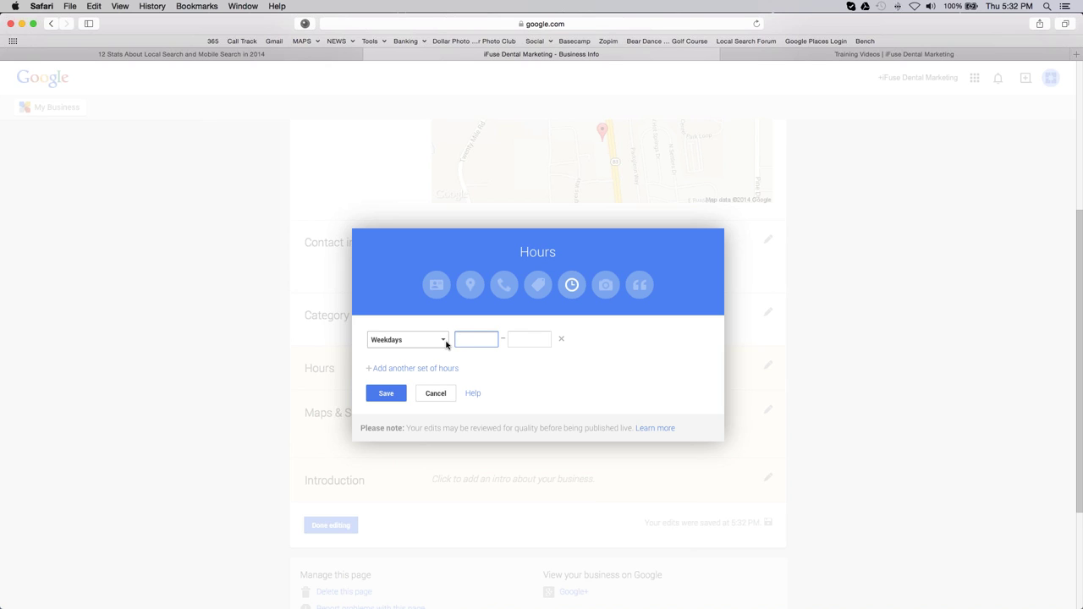
{"action": "left_click", "coordinate": [445, 341]}
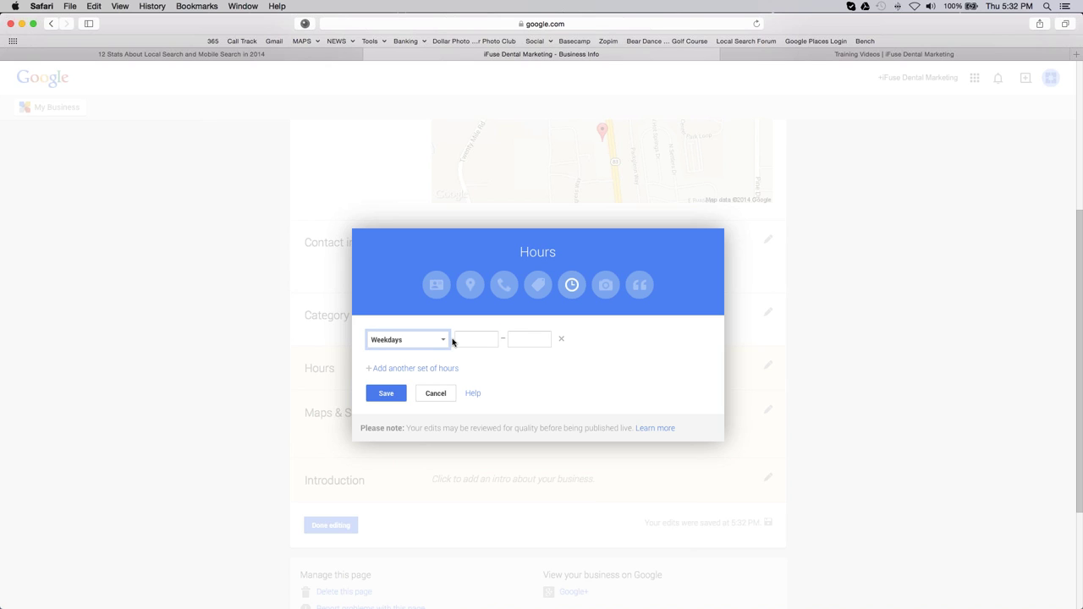
{"action": "left_click", "coordinate": [459, 339]}
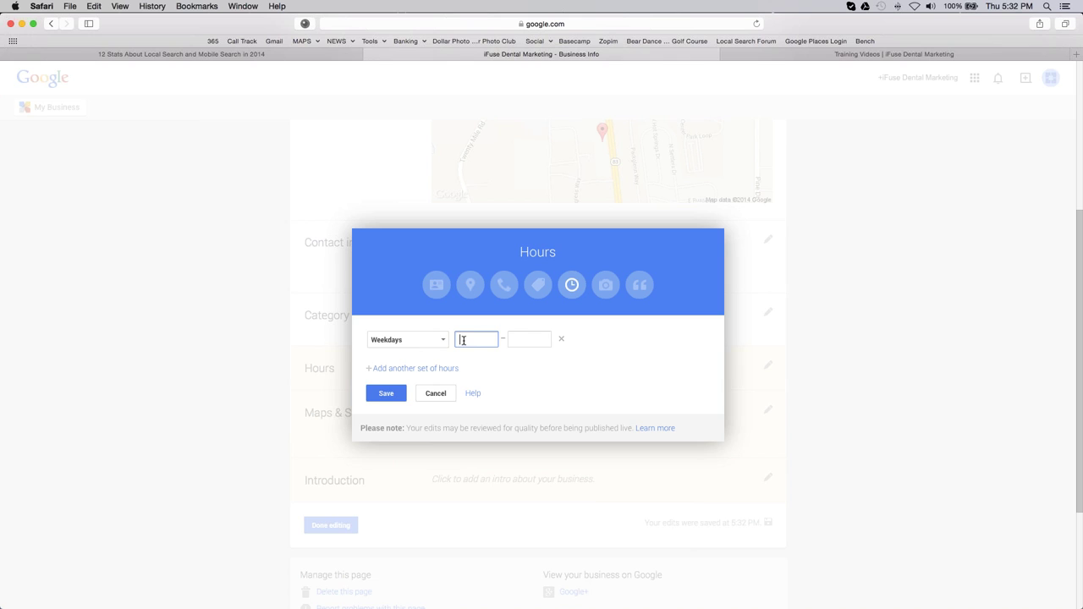
{"action": "type", "text": "9"}
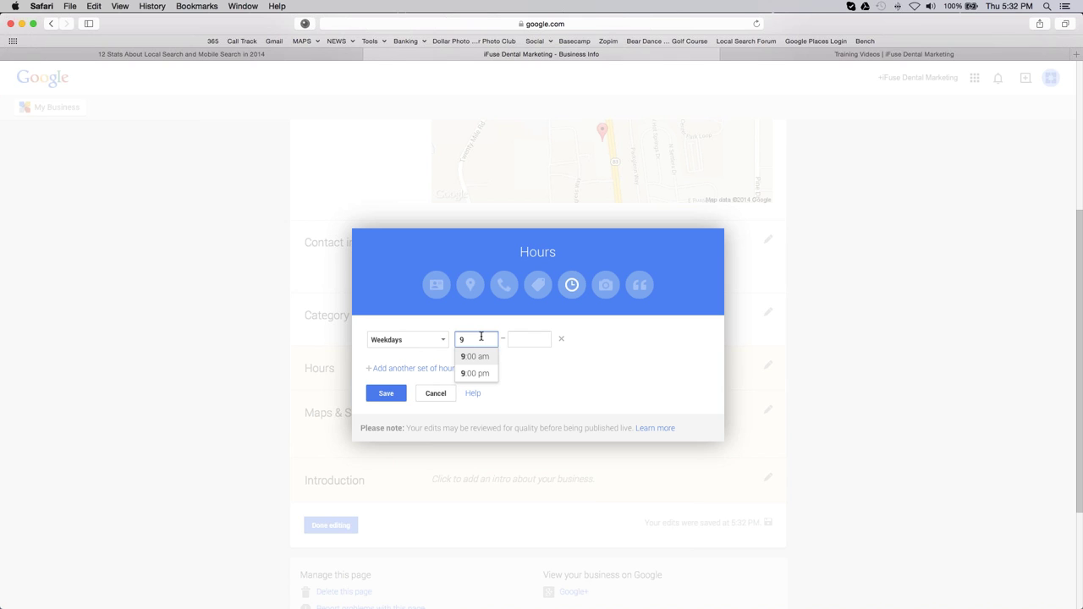
{"action": "left_click", "coordinate": [484, 359]}
{"action": "left_click", "coordinate": [522, 339]}
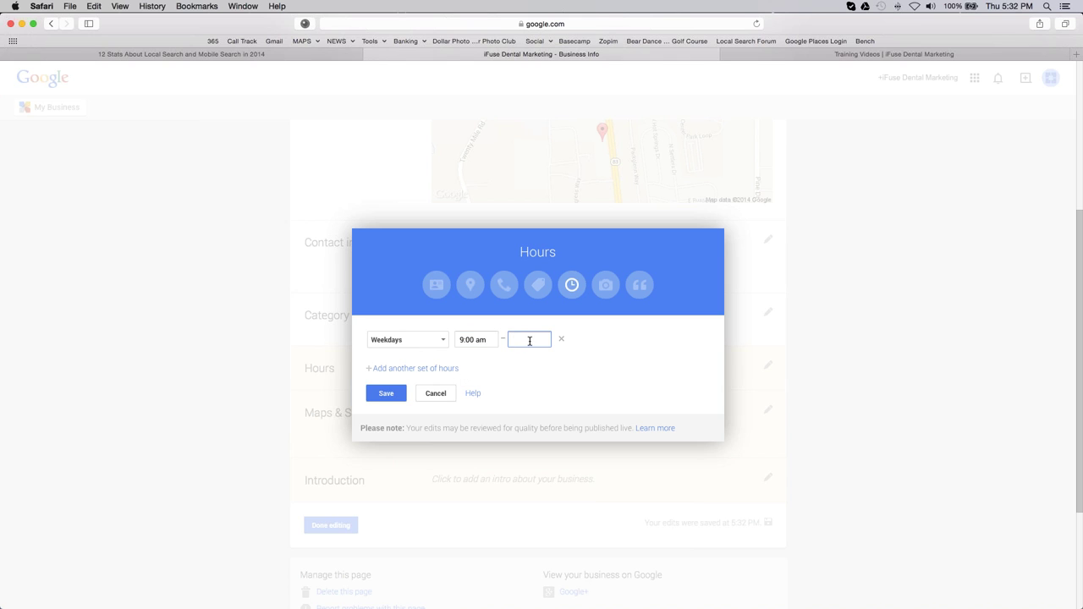
{"action": "type", "text": "6"}
{"action": "left_click", "coordinate": [534, 372]}
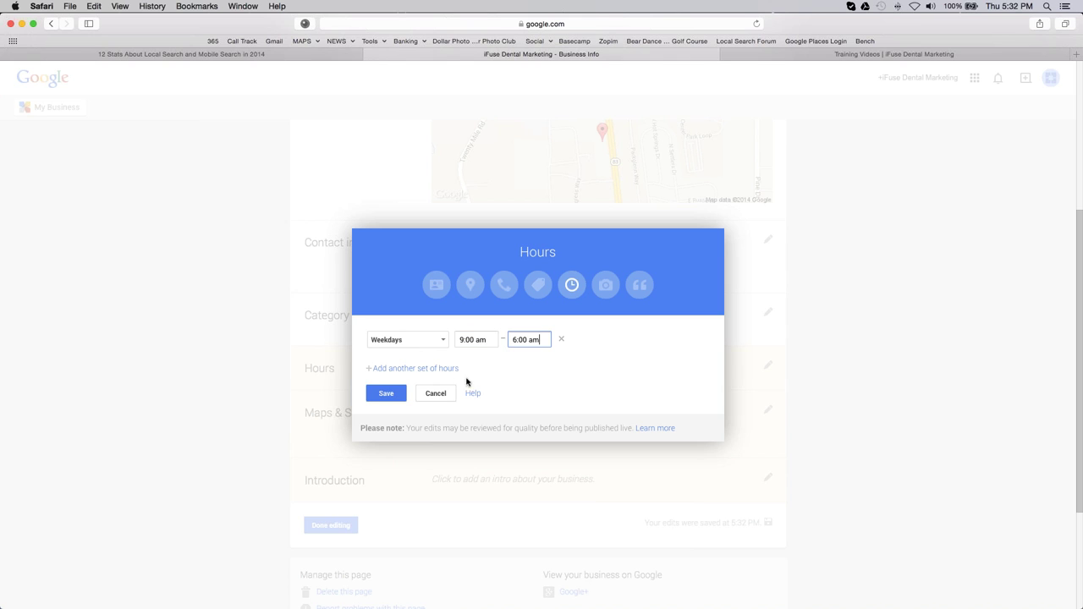
{"action": "left_click", "coordinate": [385, 393]}
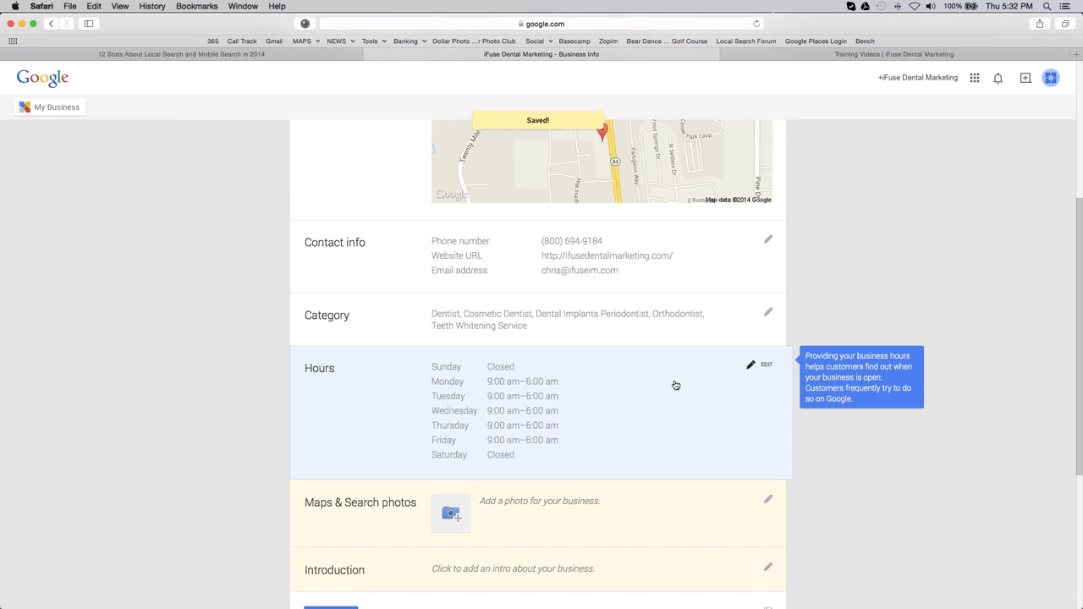
Step: Reopen the hours editor, add a second set of hours, then discard it
{"action": "left_click", "coordinate": [761, 365]}
{"action": "left_click", "coordinate": [408, 369]}
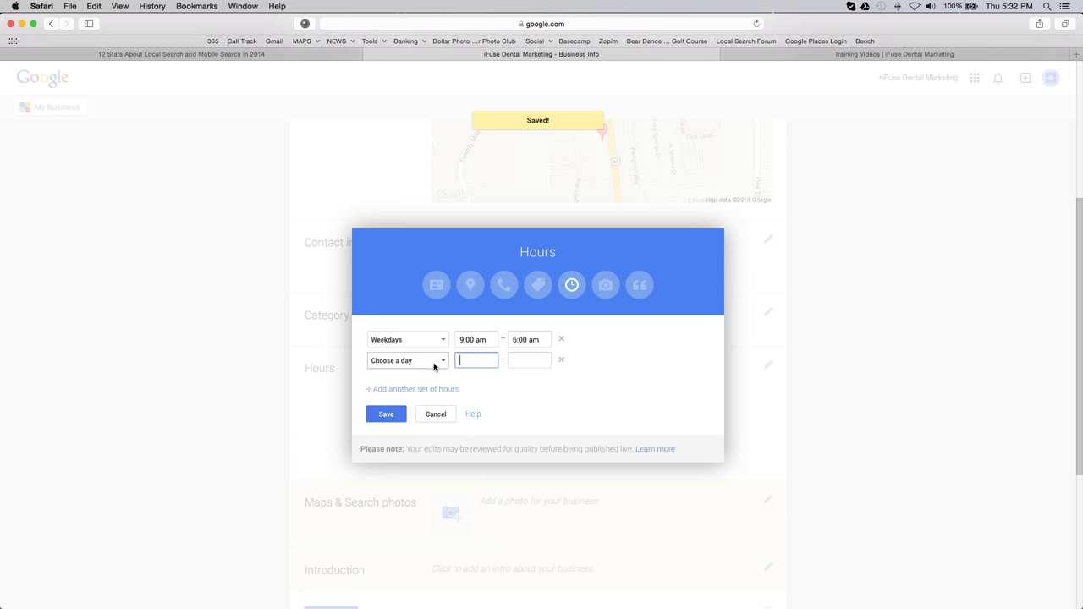
{"action": "left_click", "coordinate": [435, 413]}
{"action": "scroll", "coordinate": [365, 392], "scroll_direction": "down", "scroll_amount": 5}
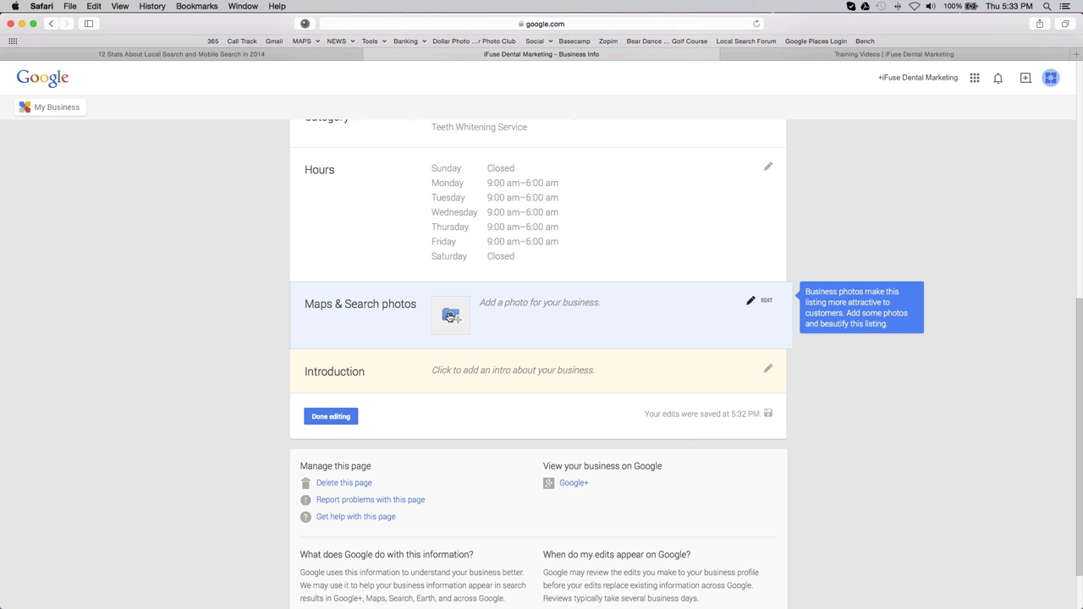
Step: Open and cancel the Photos upload and Introduction dialogs without changes
{"action": "left_click", "coordinate": [450, 316]}
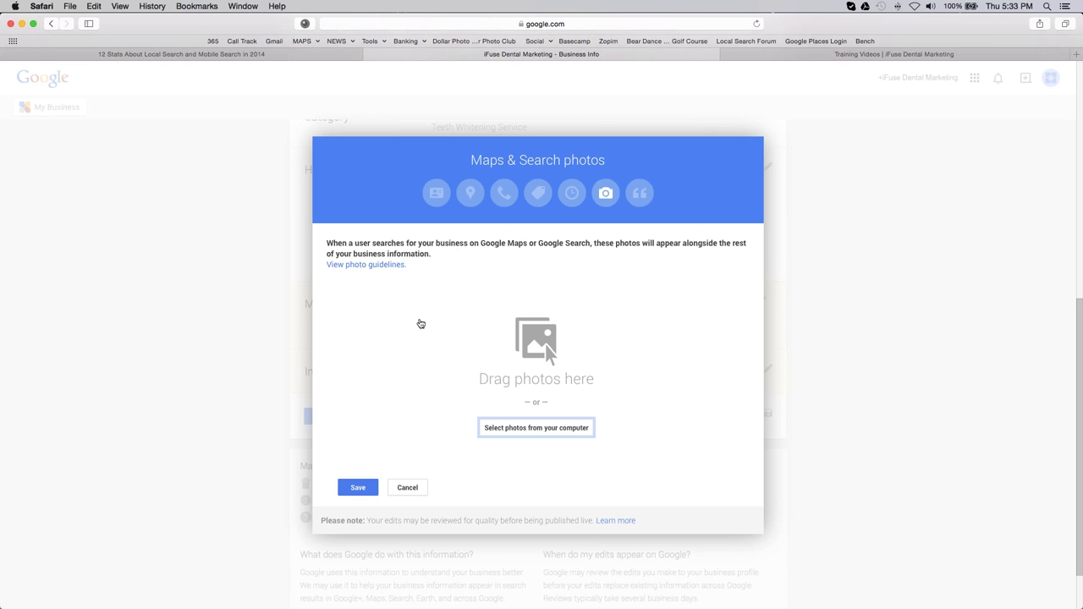
{"action": "left_click", "coordinate": [410, 489]}
{"action": "left_click", "coordinate": [462, 382]}
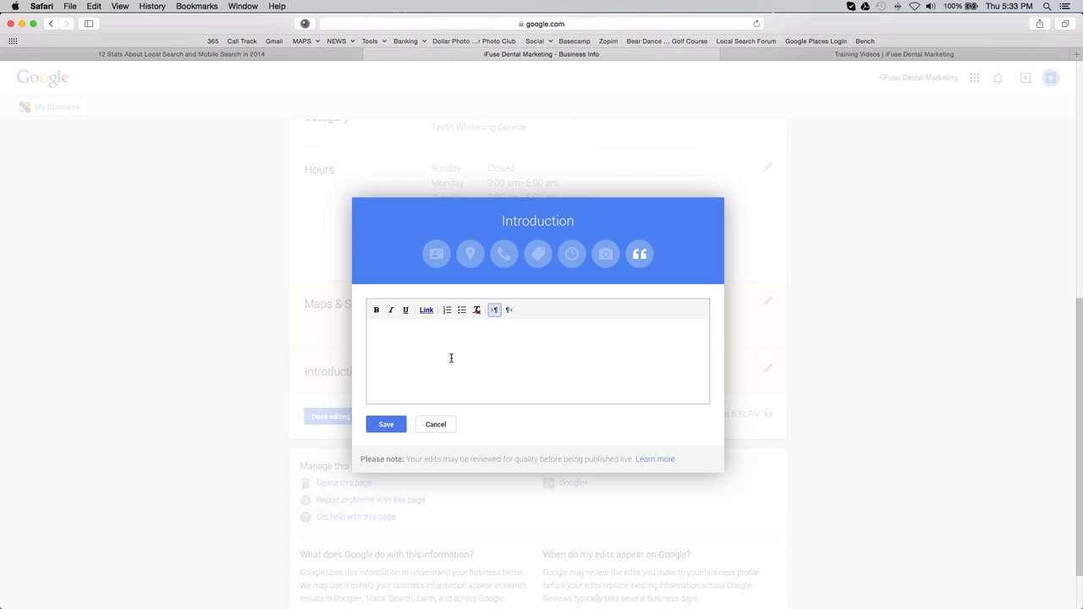
{"action": "left_click", "coordinate": [439, 425]}
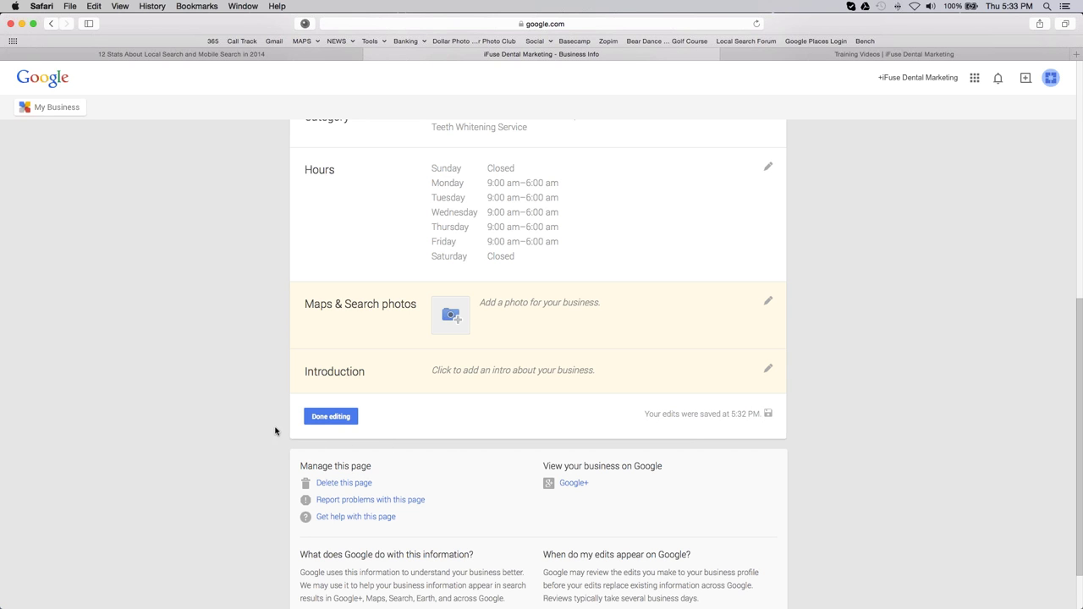
Step: Finish editing and go to the listing's Google+ dashboard
{"action": "scroll", "coordinate": [489, 439], "scroll_direction": "down", "scroll_amount": 3}
{"action": "scroll", "coordinate": [492, 440], "scroll_direction": "up", "scroll_amount": 5}
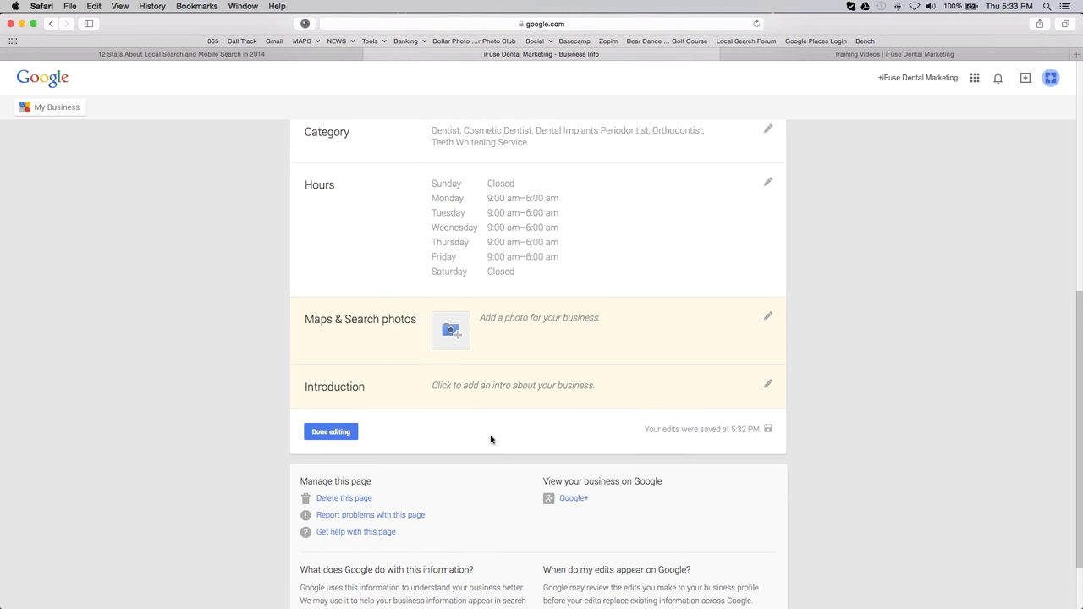
{"action": "scroll", "coordinate": [491, 440], "scroll_direction": "down", "scroll_amount": 2}
{"action": "left_click", "coordinate": [330, 428]}
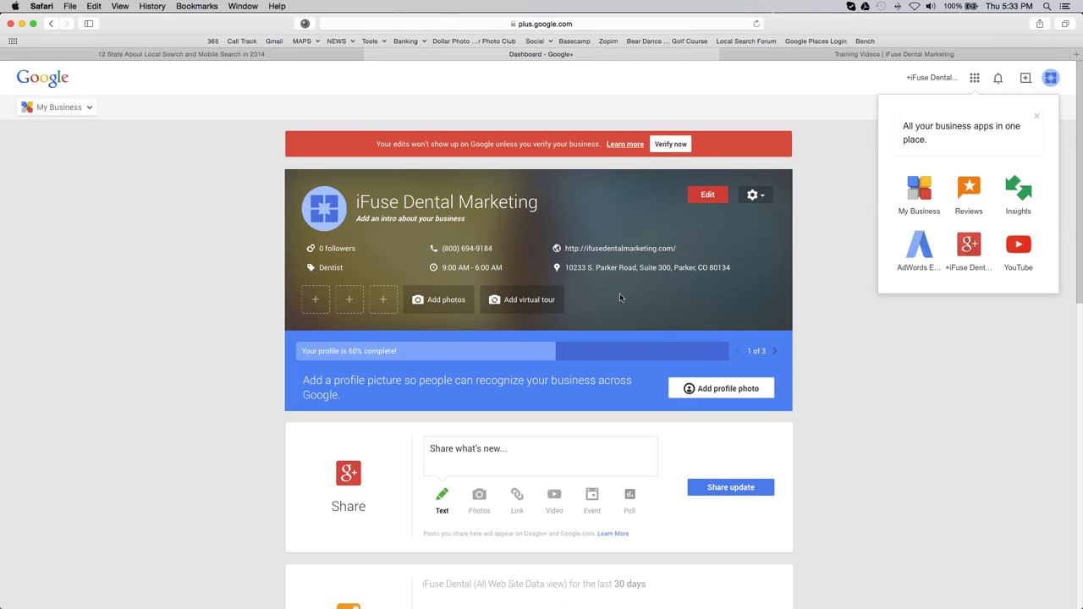
Step: Open the page settings menu beside the gear button, then close it again
{"action": "left_click", "coordinate": [753, 195]}
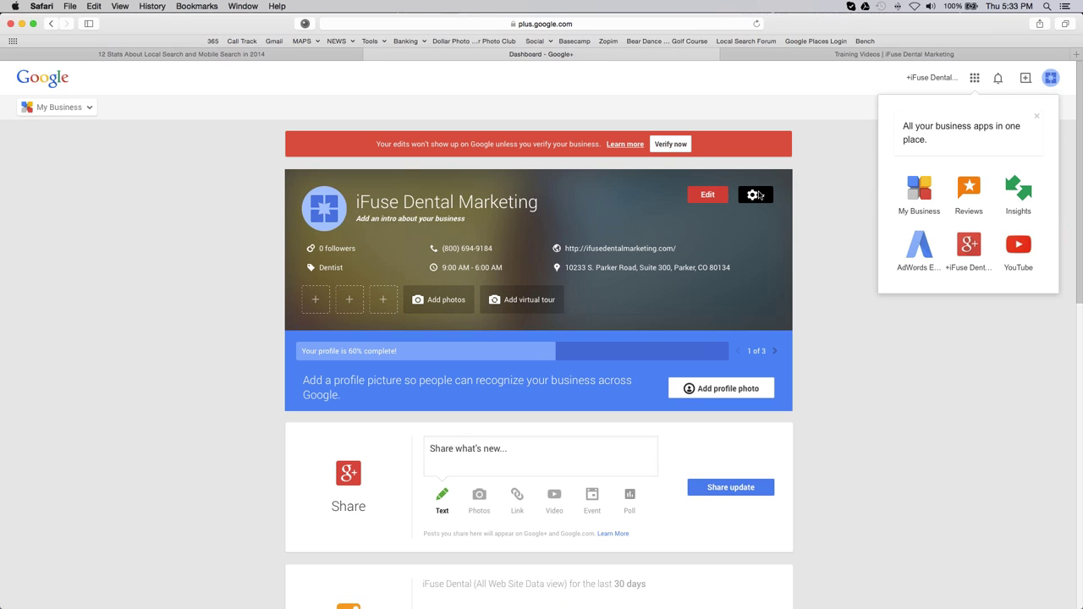
{"action": "left_click", "coordinate": [668, 195]}
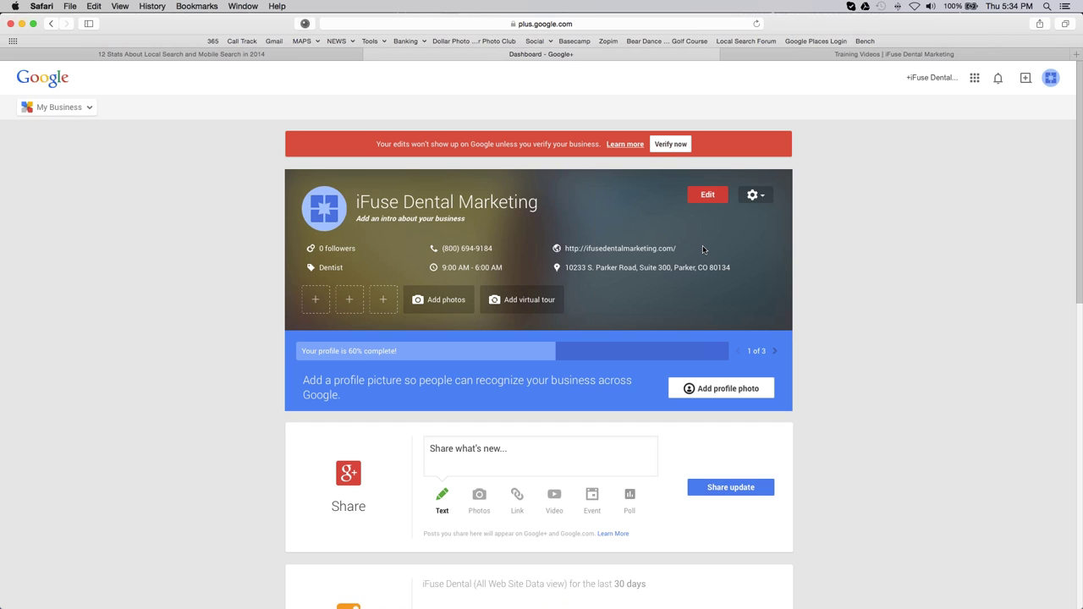
Step: Search Google for 'dentist denver' and scroll through the local results
{"action": "left_click", "coordinate": [517, 24]}
{"action": "type", "text": "dentist dnver"}
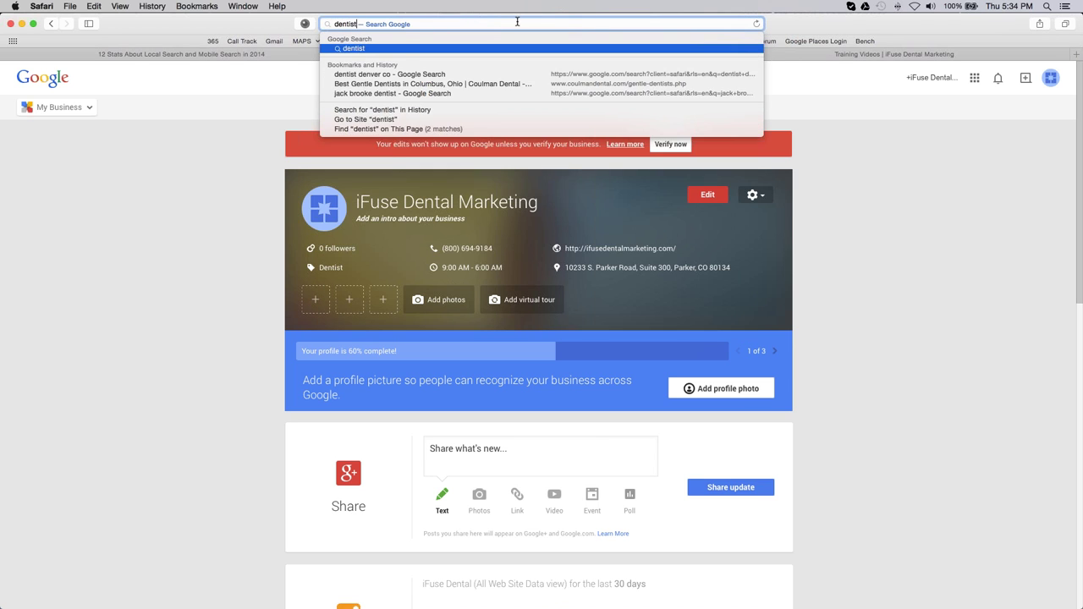
{"action": "key", "text": "BackSpace"}
{"action": "key", "text": "BackSpace"}
{"action": "key", "text": "BackSpace"}
{"action": "key", "text": "BackSpace"}
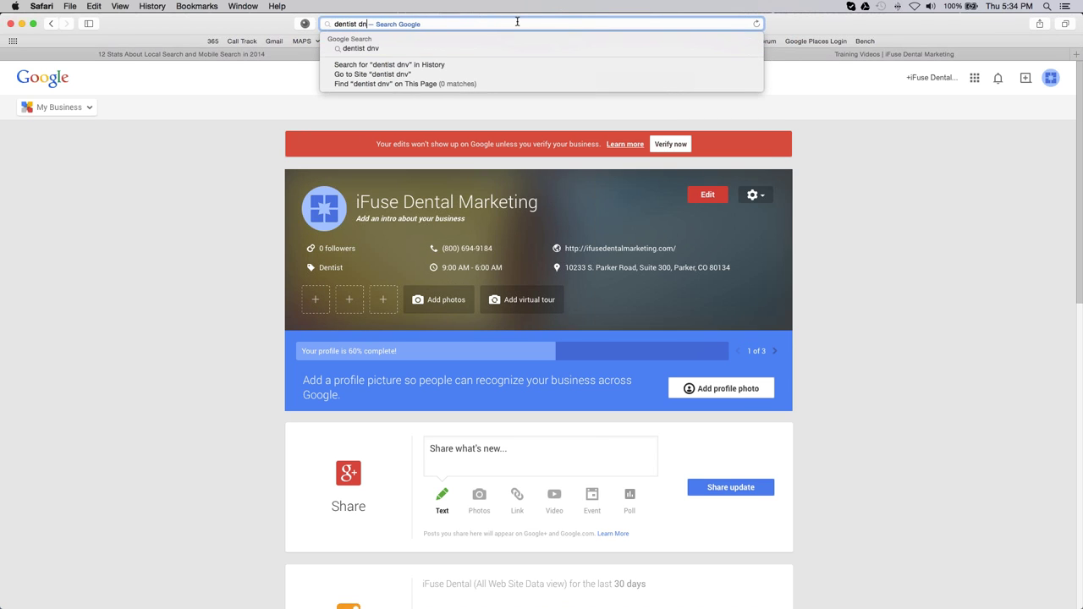
{"action": "type", "text": "enver"}
{"action": "key", "text": "Return"}
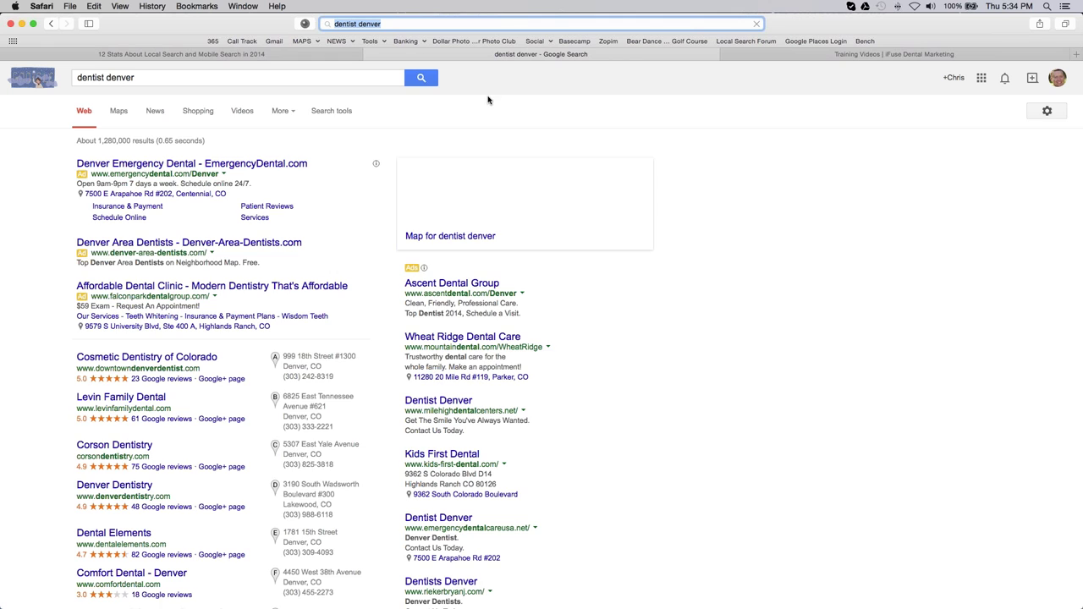
{"action": "scroll", "coordinate": [38, 384], "scroll_direction": "down", "scroll_amount": 2}
{"action": "scroll", "coordinate": [37, 384], "scroll_direction": "down", "scroll_amount": 5}
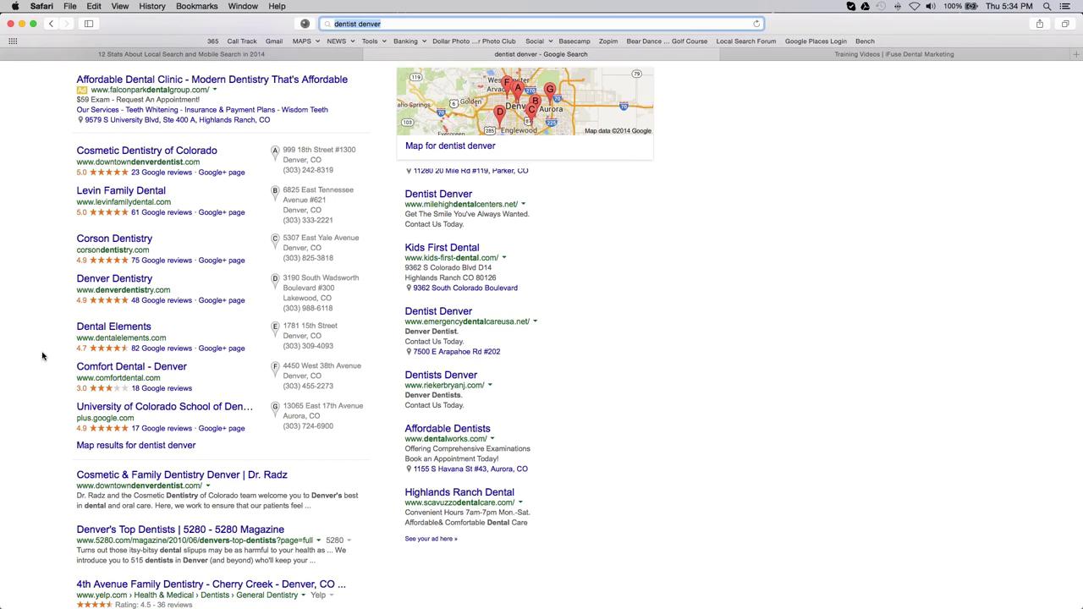
Step: View details for Levin Family Dental and Cosmetic Dentistry of Colorado
{"action": "left_click", "coordinate": [287, 220]}
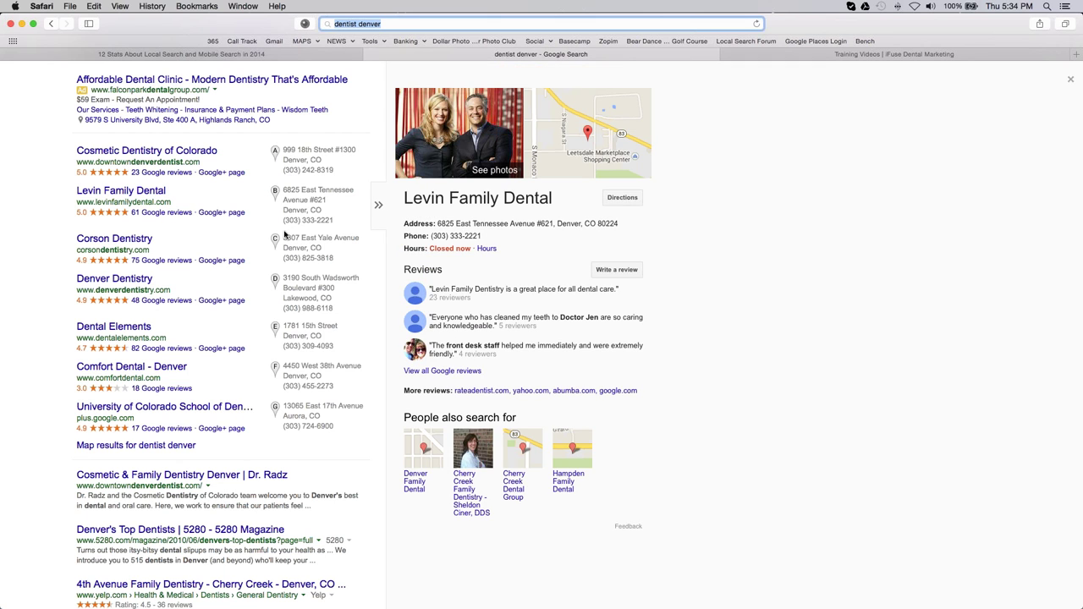
{"action": "left_click", "coordinate": [287, 159]}
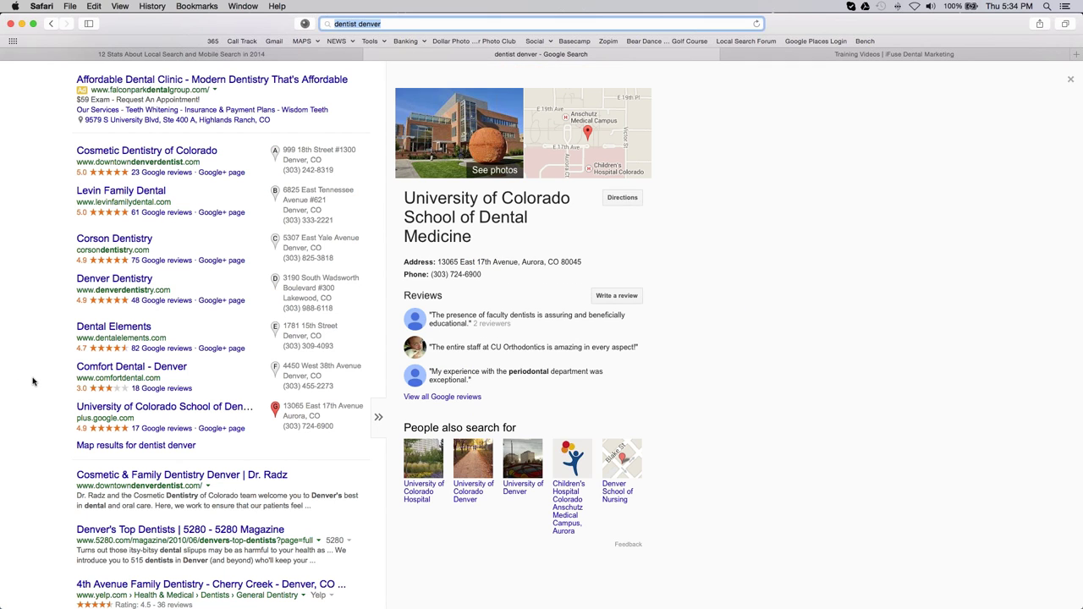
{"action": "scroll", "coordinate": [32, 380], "scroll_direction": "up", "scroll_amount": 1}
{"action": "scroll", "coordinate": [32, 379], "scroll_direction": "up", "scroll_amount": 2}
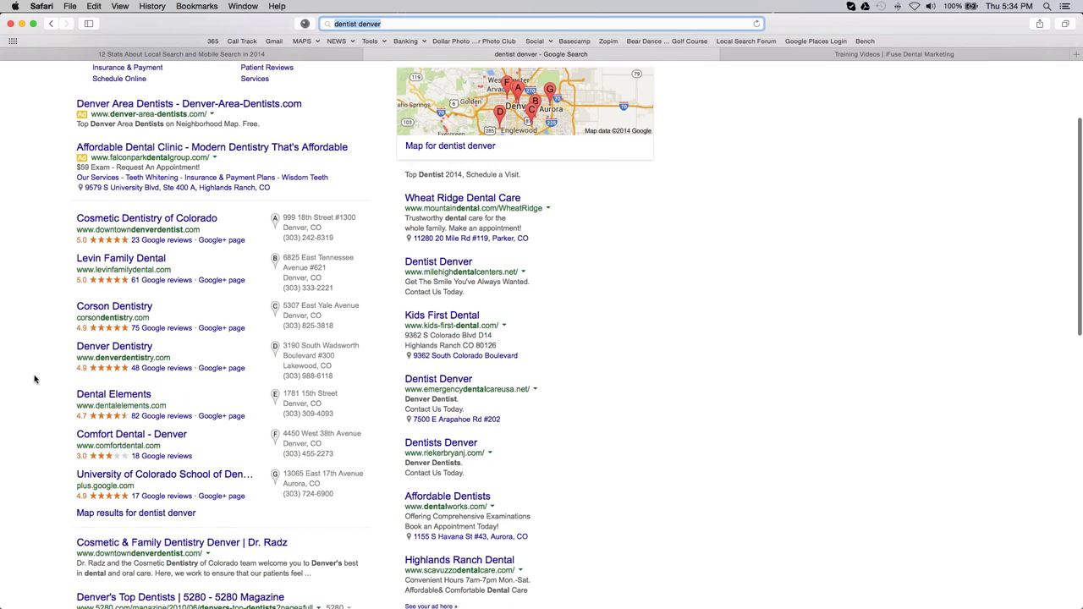